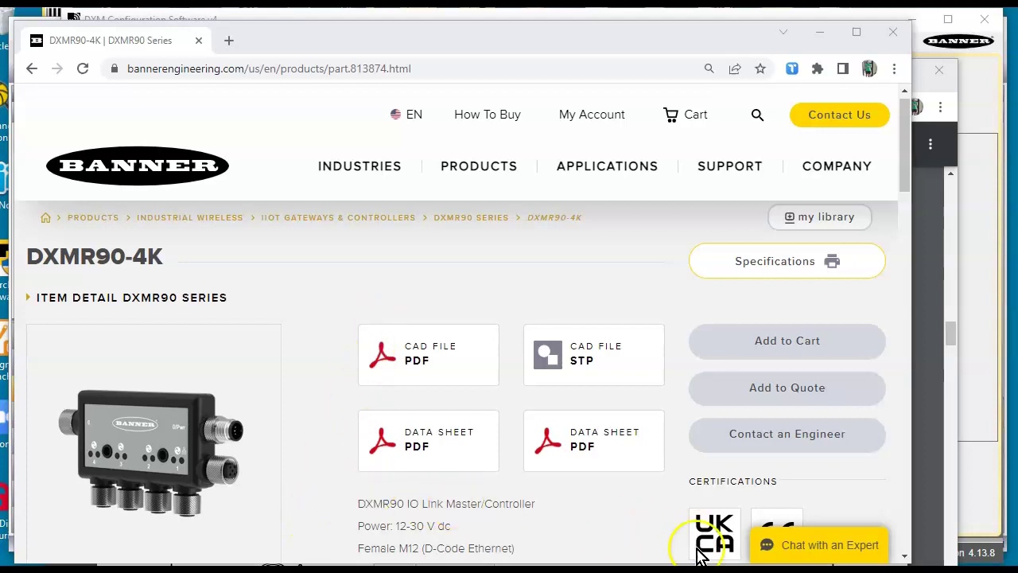
Switch to DXM Configuration Software, scan the network for DXMs and connect to the device at 192.168.0.1.
{"action": "key", "text": "alt+Tab"}
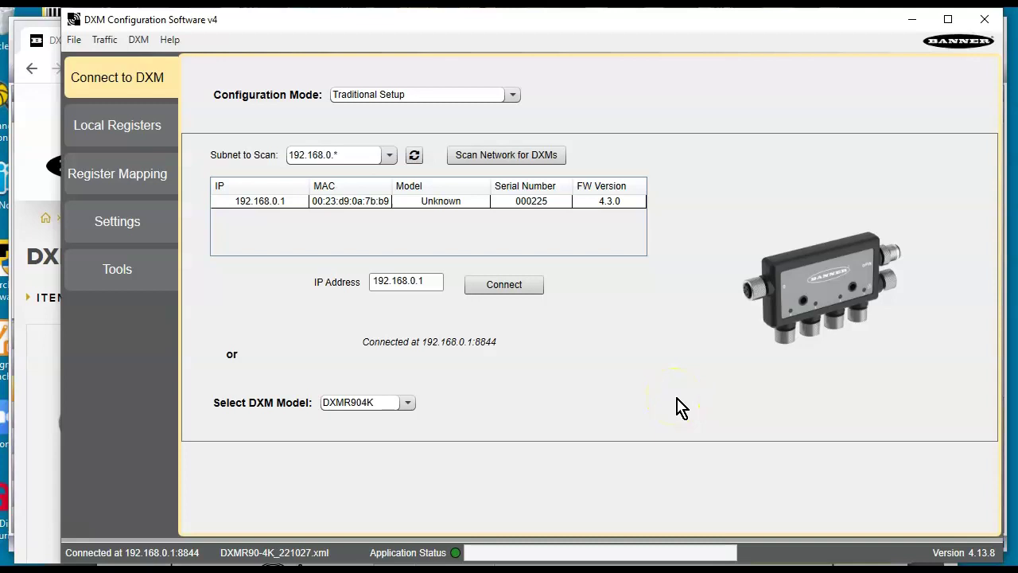
{"action": "left_click", "coordinate": [493, 159]}
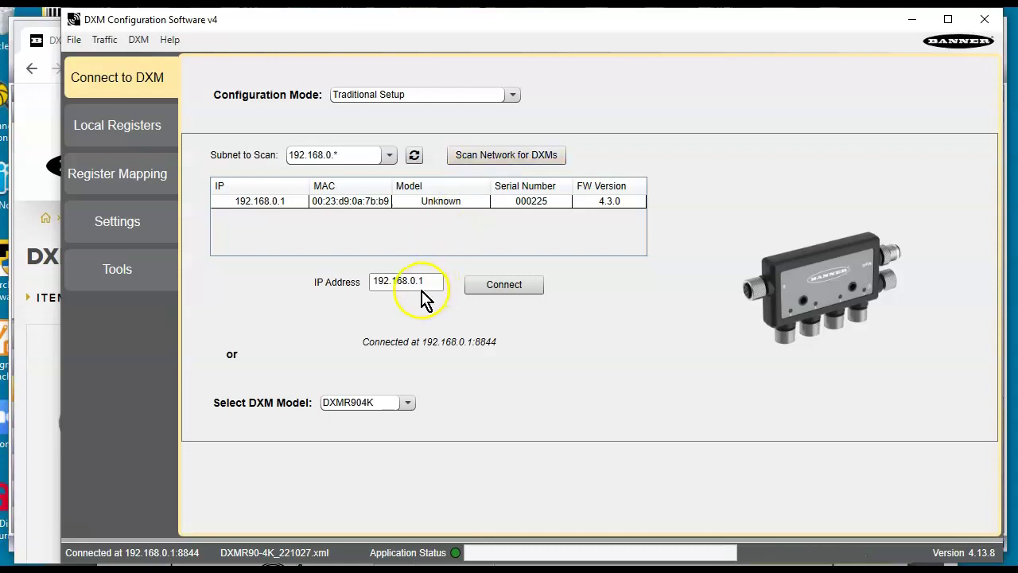
{"action": "left_click", "coordinate": [488, 299]}
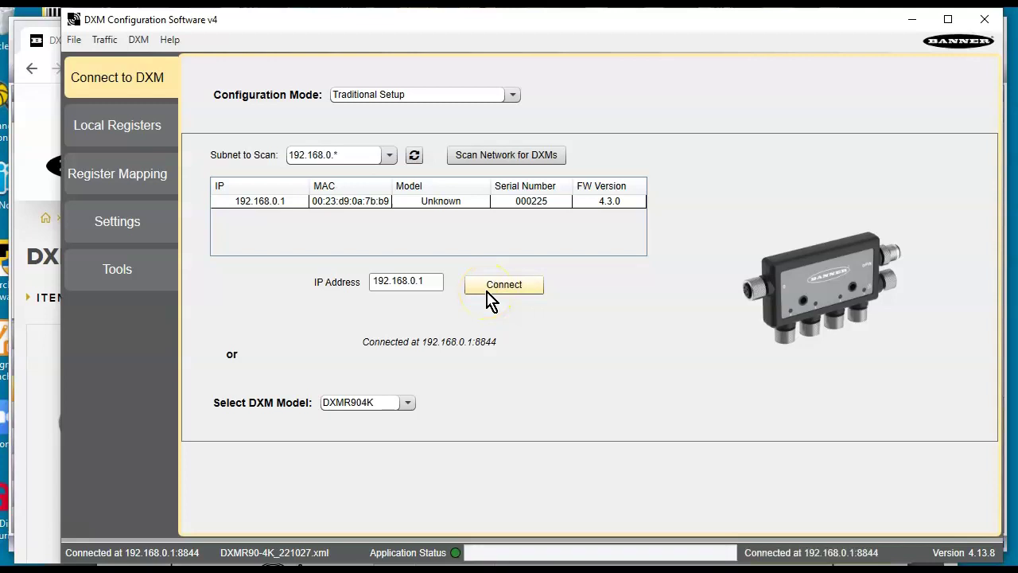
Set the IO-Link Port 1 mode to Digital In (Input 1) in the register mapping.
{"action": "left_click", "coordinate": [132, 184]}
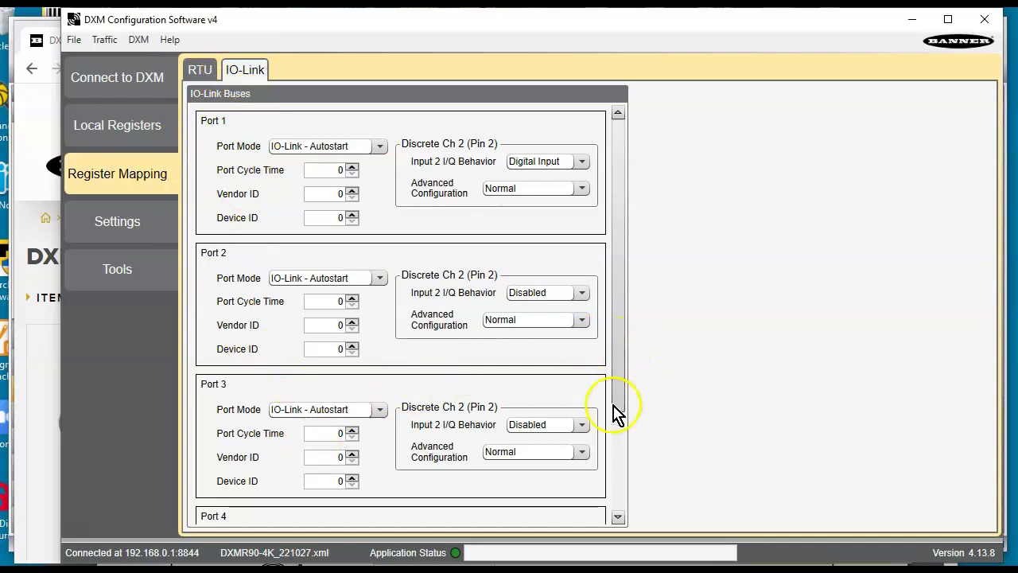
{"action": "left_click", "coordinate": [379, 151]}
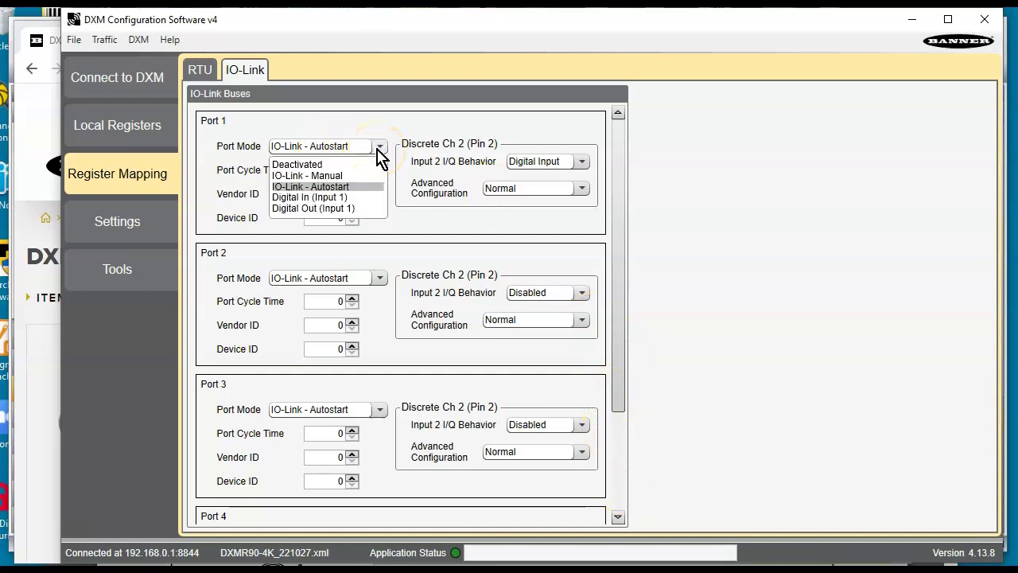
{"action": "left_click", "coordinate": [346, 198]}
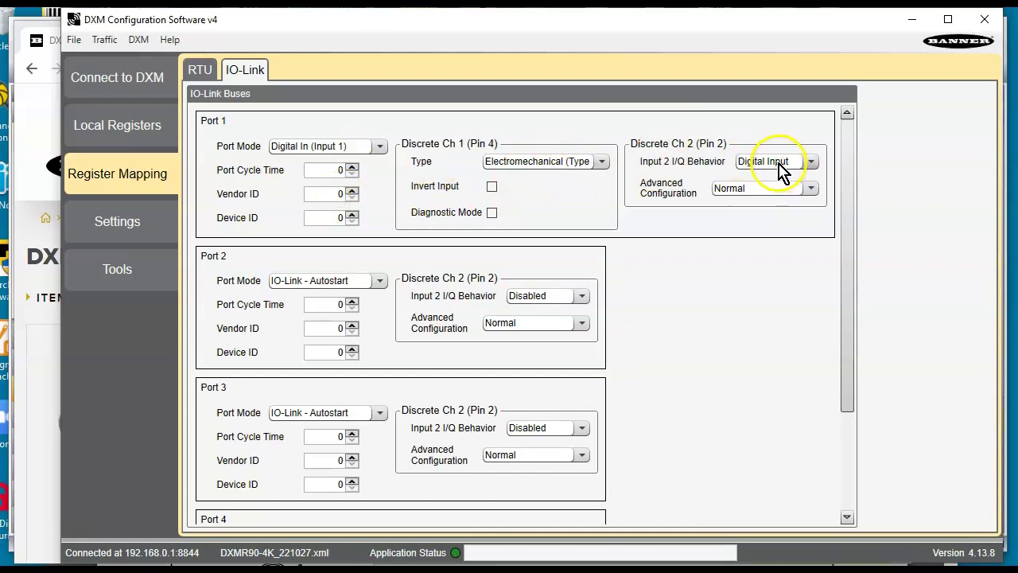
Save the configuration file and send the configuration to the DXM.
{"action": "left_click", "coordinate": [77, 39]}
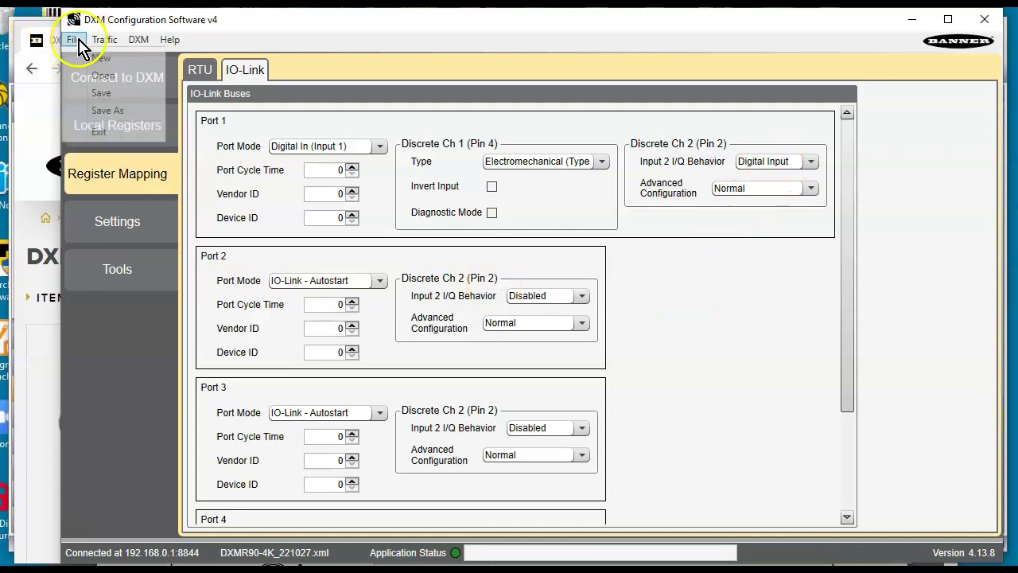
{"action": "left_click", "coordinate": [100, 94]}
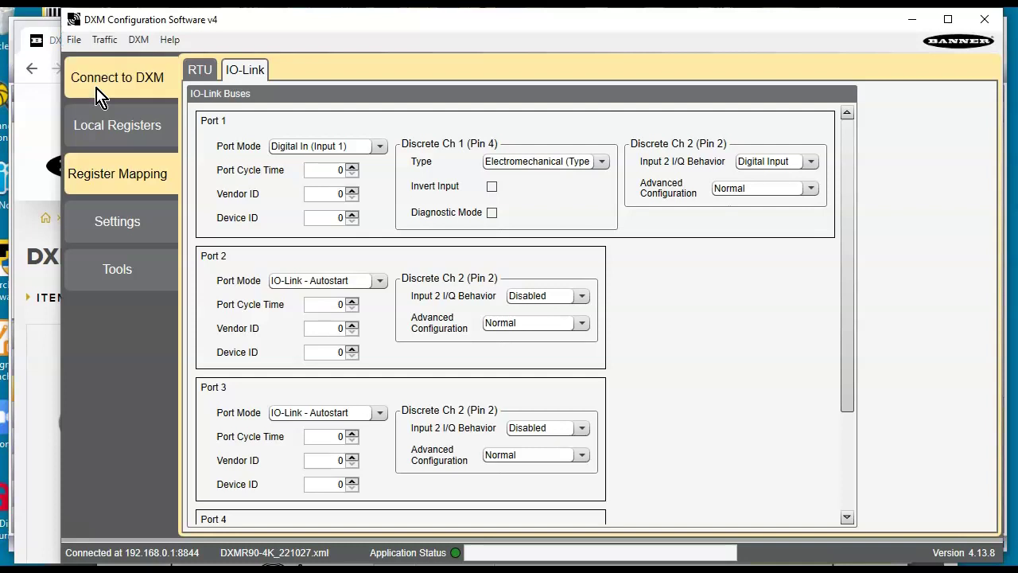
{"action": "left_click", "coordinate": [138, 39]}
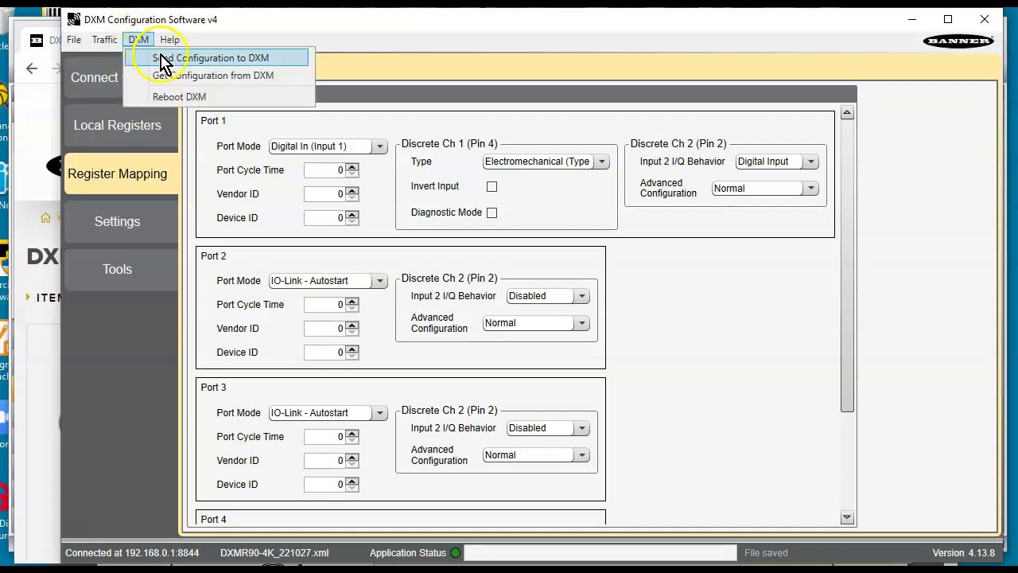
{"action": "left_click", "coordinate": [180, 58]}
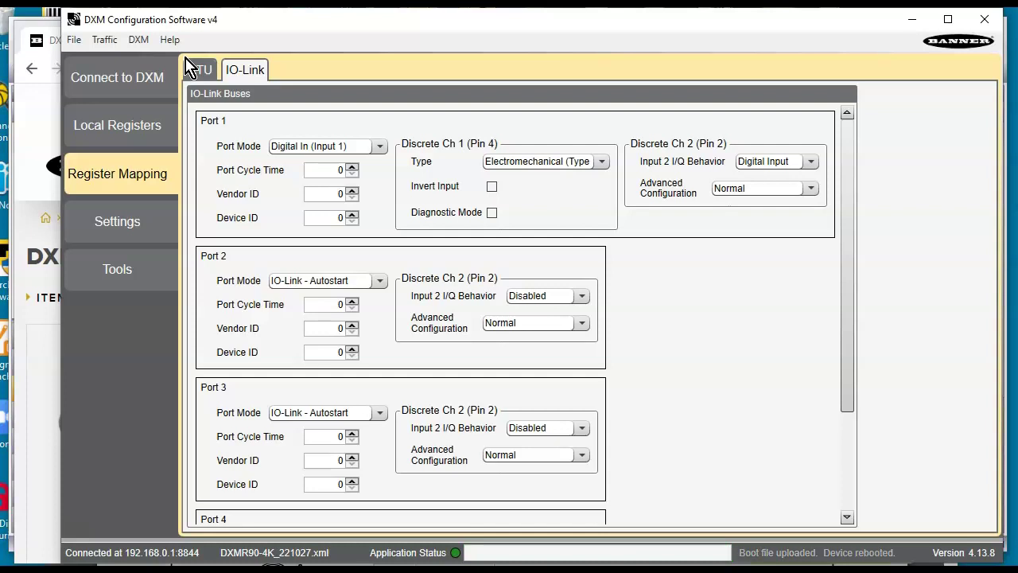
Open the register view tool and look up the Process Data Input registers in the DXMR90-4K register map PDF in Chrome.
{"action": "left_click", "coordinate": [118, 270]}
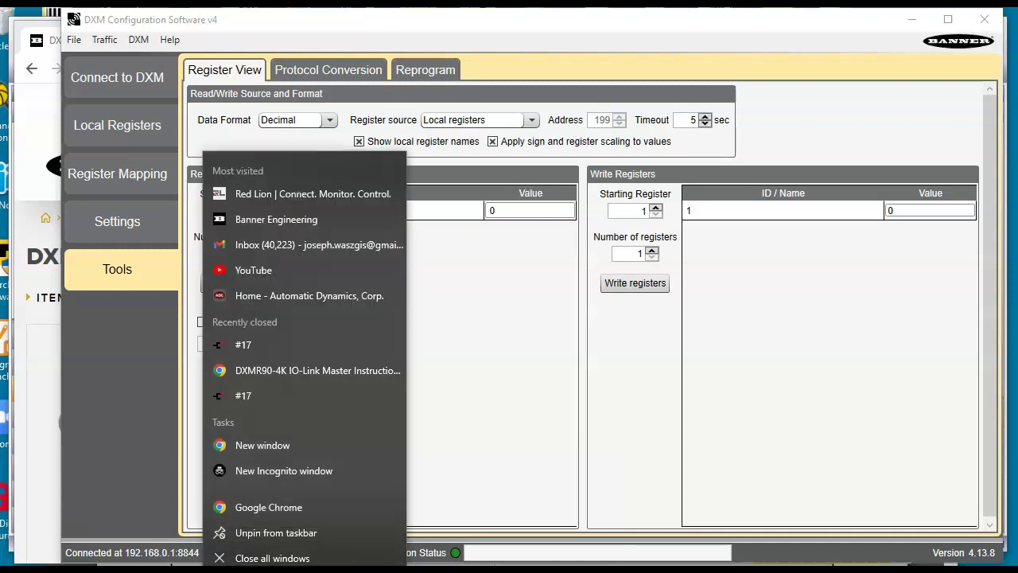
{"action": "left_click", "coordinate": [525, 442]}
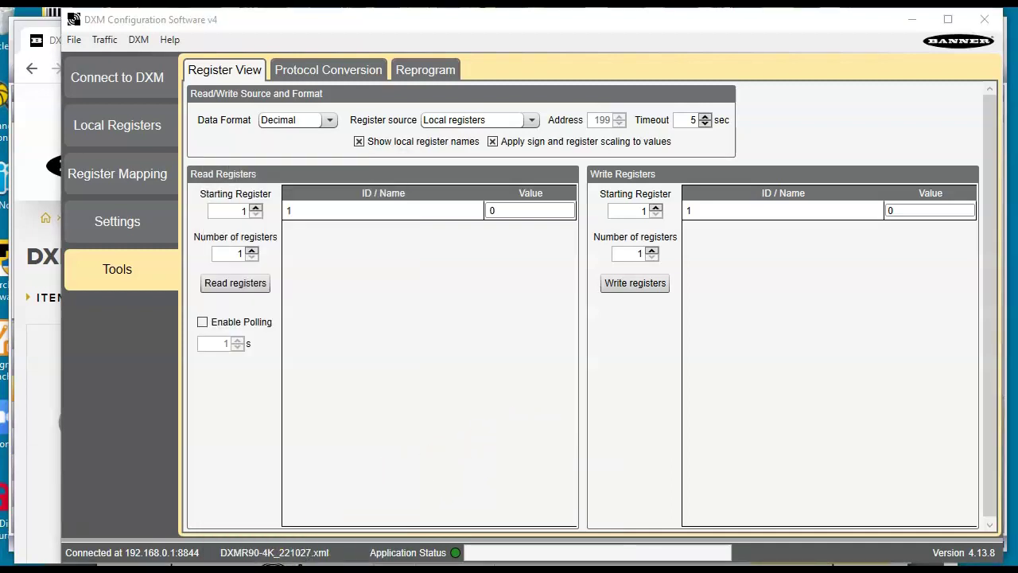
{"action": "mouse_move", "coordinate": [312, 562]}
{"action": "left_click", "coordinate": [520, 517]}
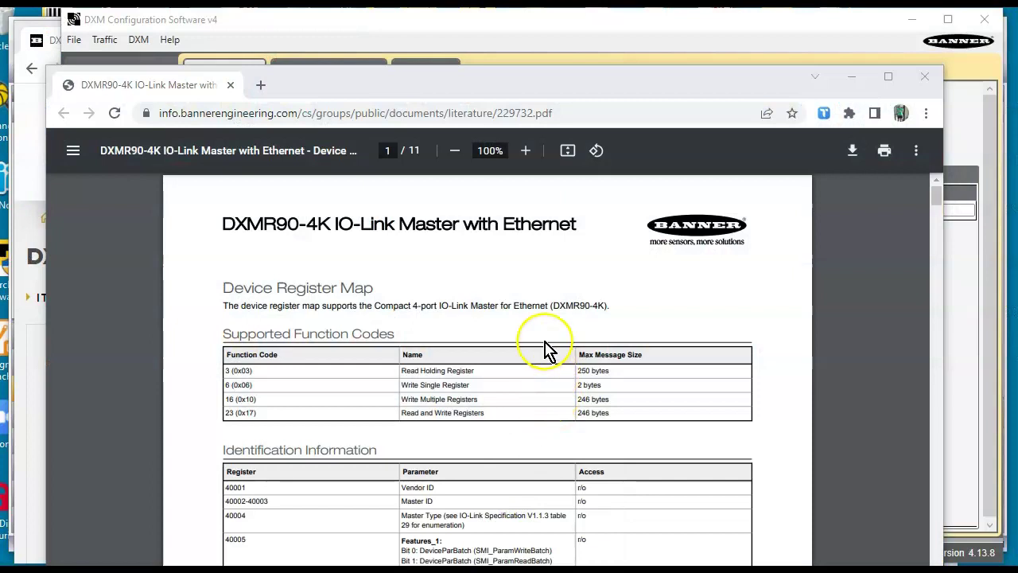
{"action": "scroll", "coordinate": [547, 348], "scroll_direction": "down", "scroll_amount": 10}
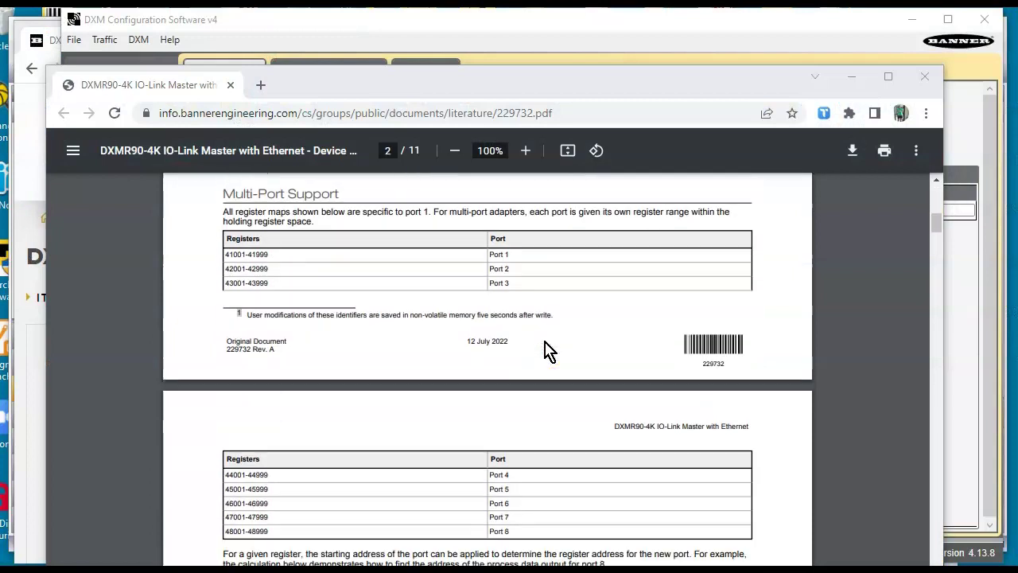
{"action": "scroll", "coordinate": [547, 348], "scroll_direction": "down", "scroll_amount": 4}
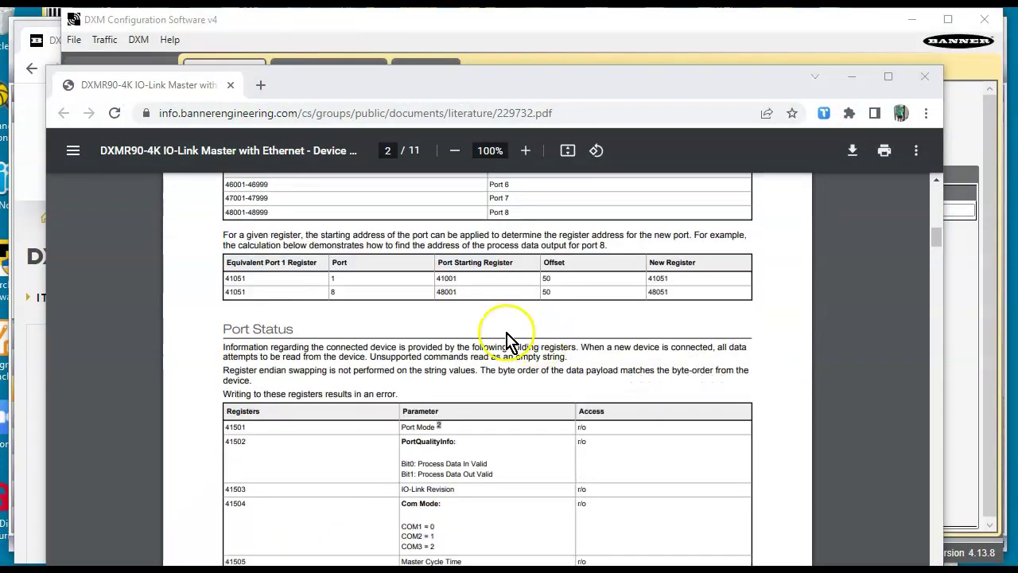
{"action": "scroll", "coordinate": [506, 340], "scroll_direction": "down", "scroll_amount": 2}
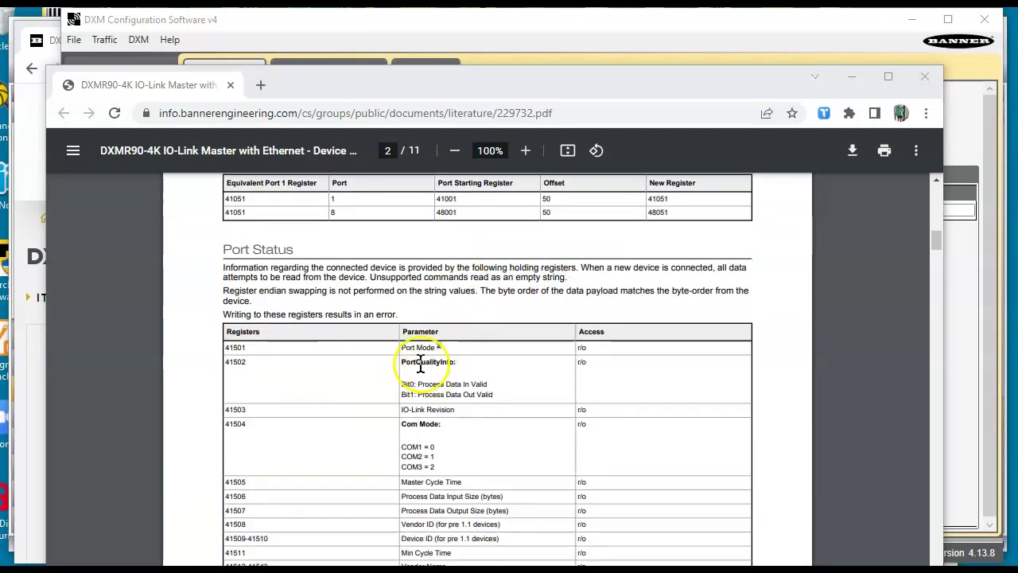
{"action": "scroll", "coordinate": [375, 396], "scroll_direction": "down", "scroll_amount": 4}
{"action": "scroll", "coordinate": [380, 374], "scroll_direction": "down", "scroll_amount": 15}
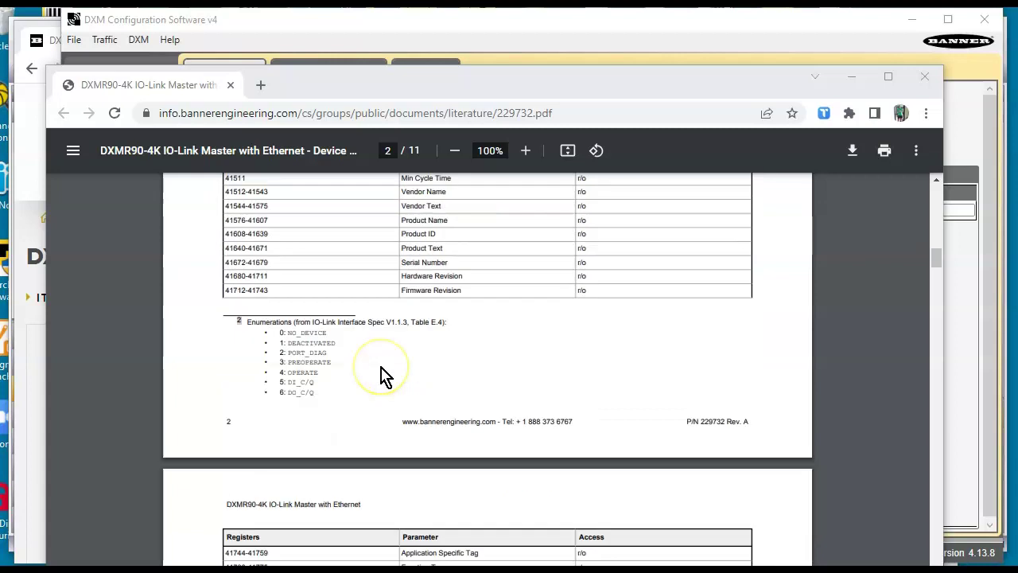
{"action": "scroll", "coordinate": [381, 374], "scroll_direction": "down", "scroll_amount": 2}
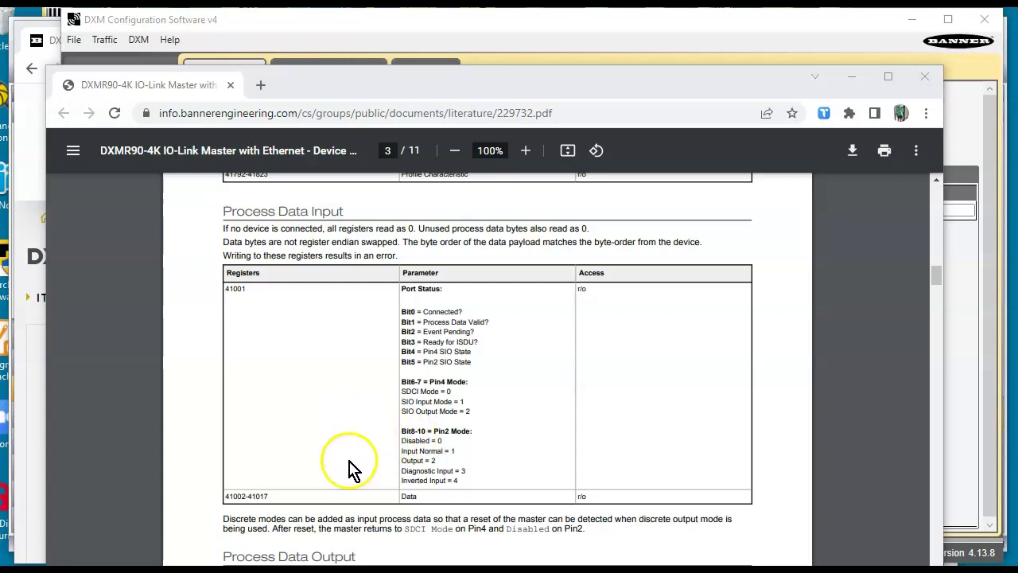
Return to DXM Configuration Software and start polling 16 local registers beginning at register 1001.
{"action": "key", "text": "alt+Tab"}
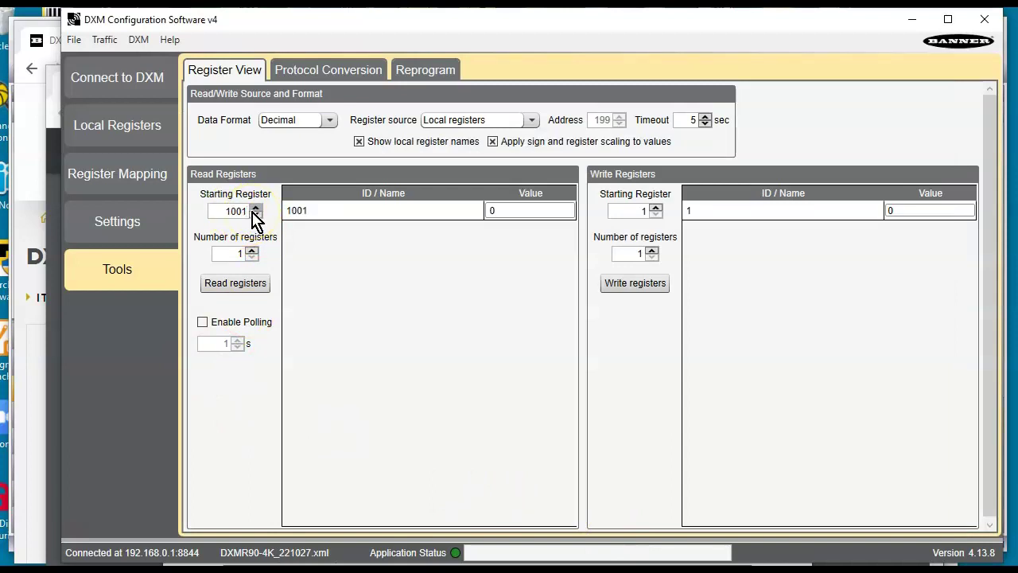
{"action": "left_click", "coordinate": [238, 254]}
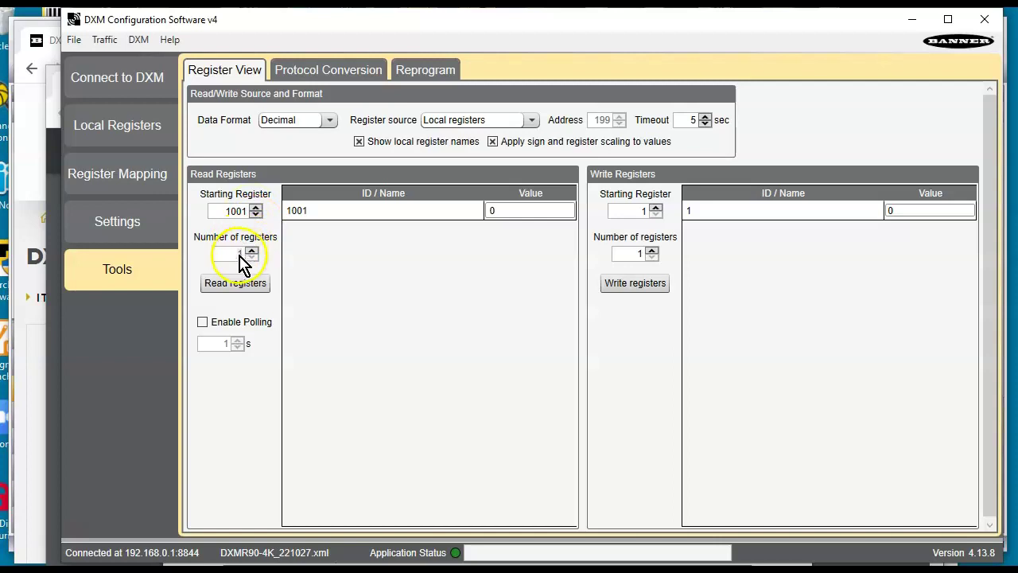
{"action": "type", "text": "6"}
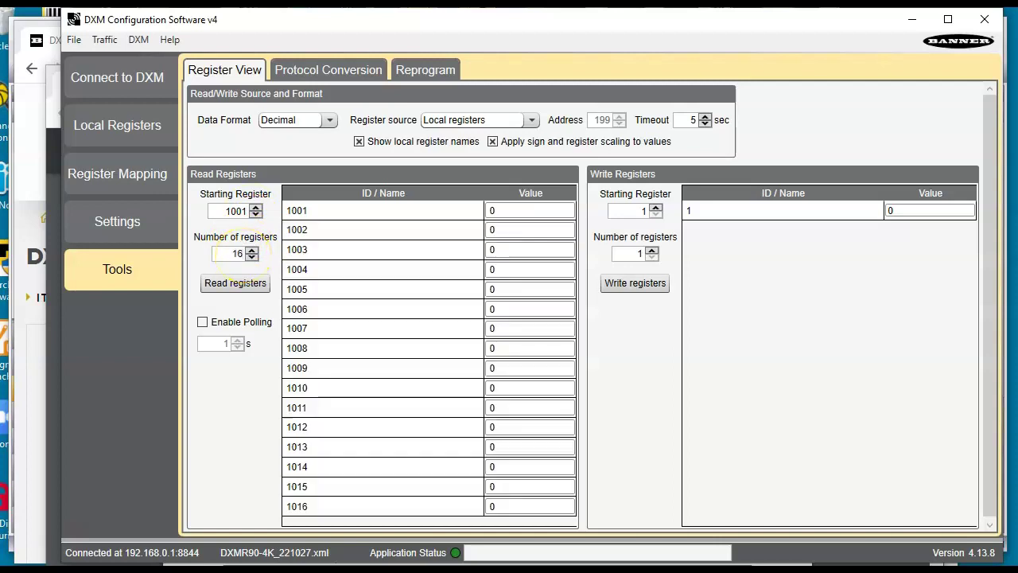
{"action": "left_click", "coordinate": [202, 322]}
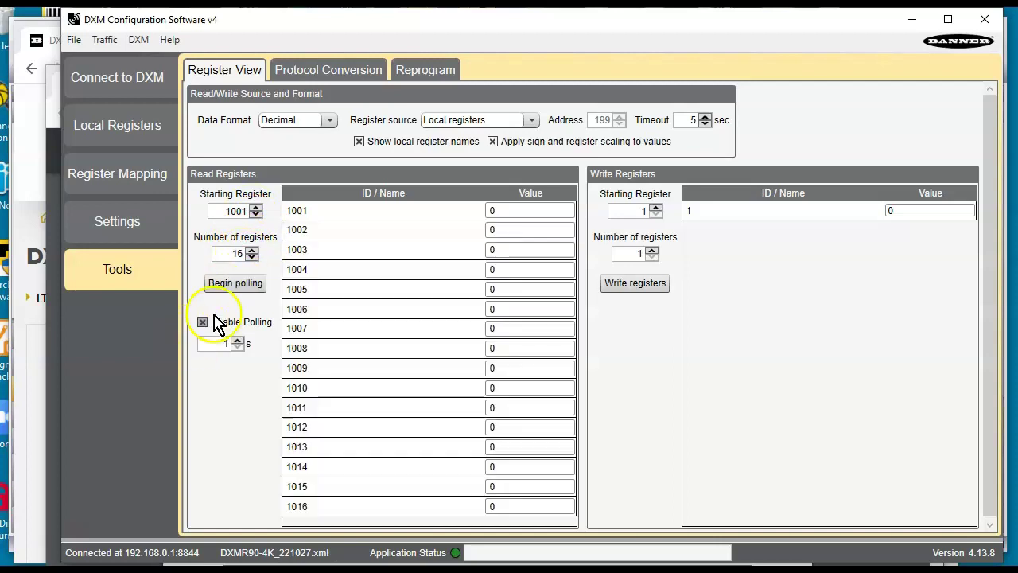
{"action": "left_click", "coordinate": [235, 283]}
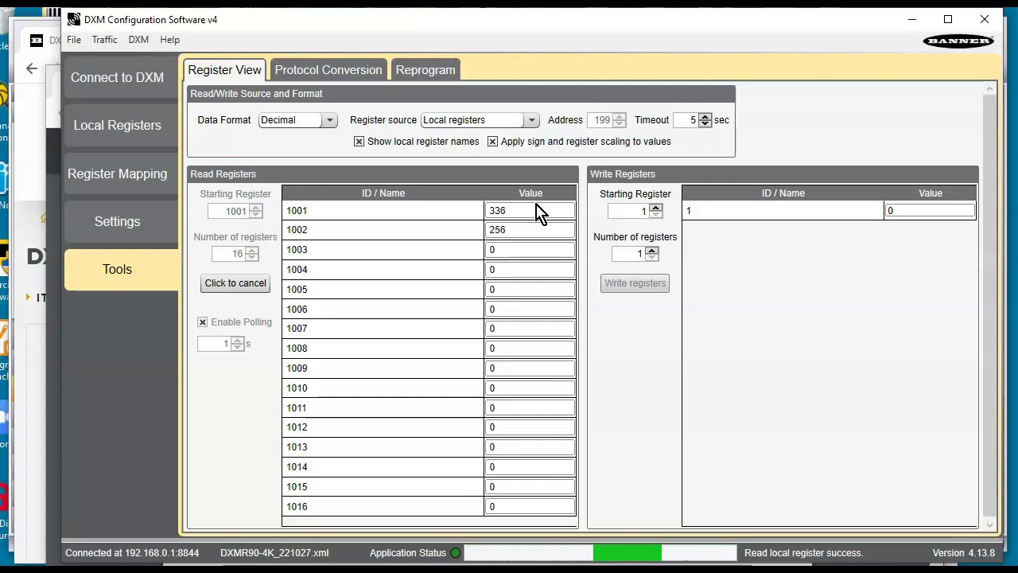
Stop the running register poll and disable polling for the read registers.
{"action": "left_click", "coordinate": [233, 285]}
{"action": "left_click", "coordinate": [202, 322]}
{"action": "left_click", "coordinate": [315, 215]}
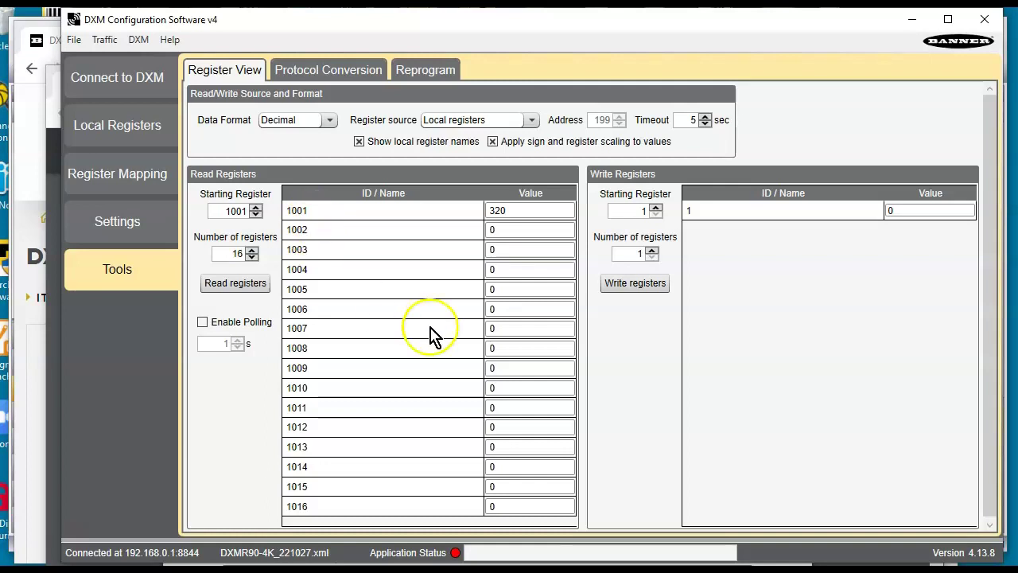
Switch to Crimson 3.1 and review the Modbus TCP/IP Master driver and the DXMR90_4K_1 device's communication settings.
{"action": "left_click", "coordinate": [628, 546]}
{"action": "left_click", "coordinate": [318, 362]}
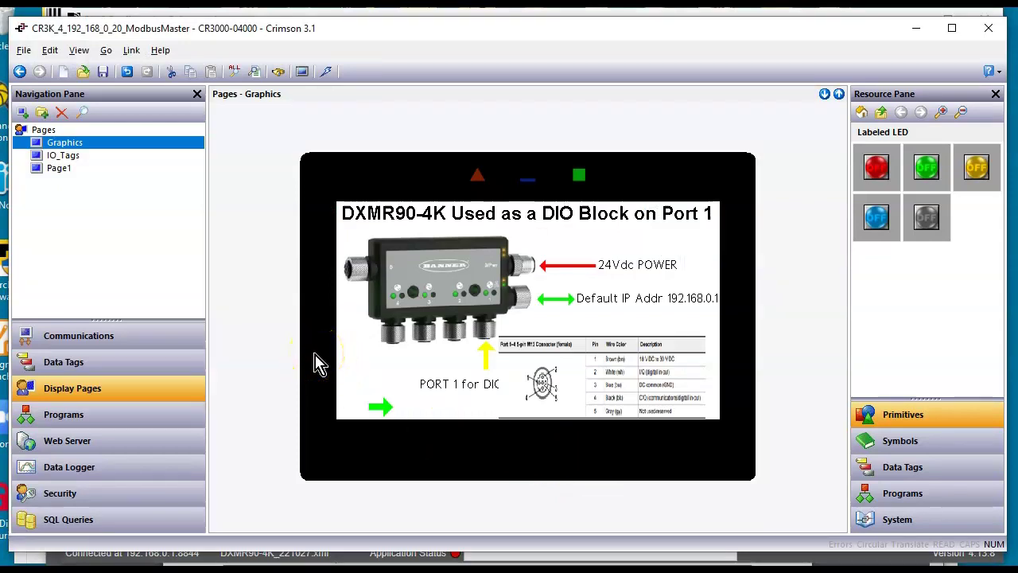
{"action": "left_click", "coordinate": [175, 346]}
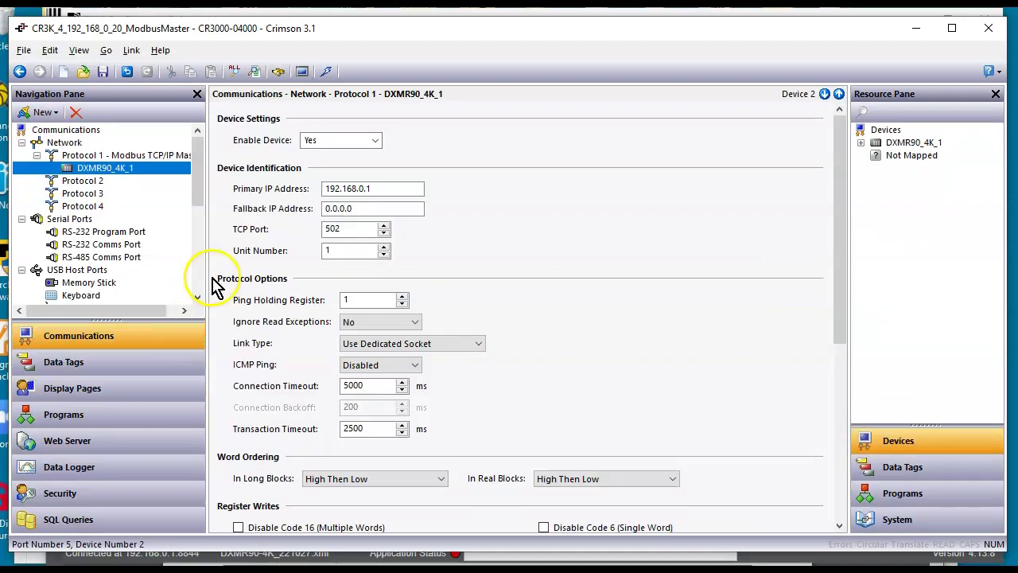
{"action": "left_click_drag", "start_coordinate": [205, 268], "coordinate": [310, 254]}
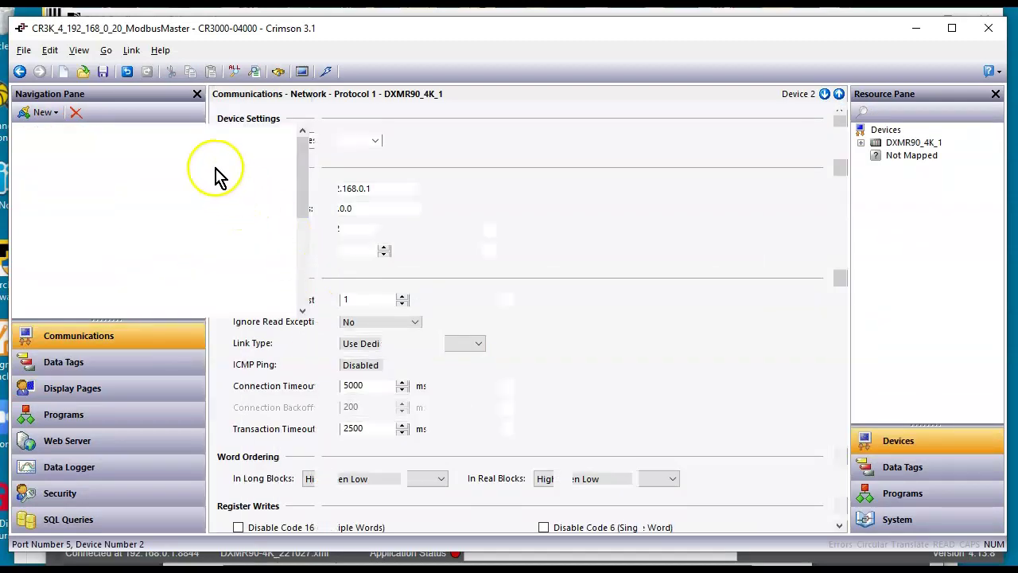
{"action": "left_click", "coordinate": [208, 157]}
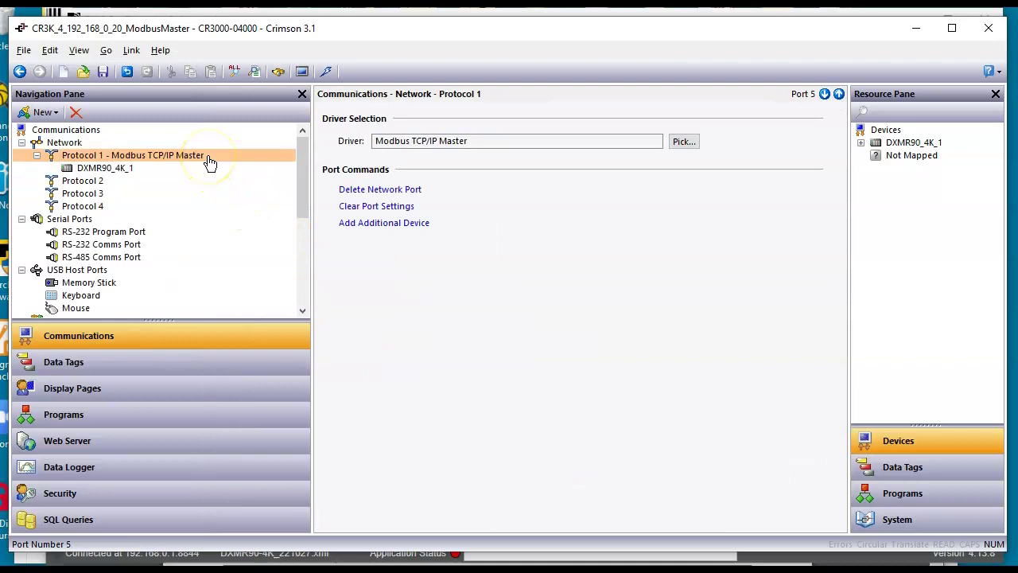
{"action": "left_click", "coordinate": [133, 171]}
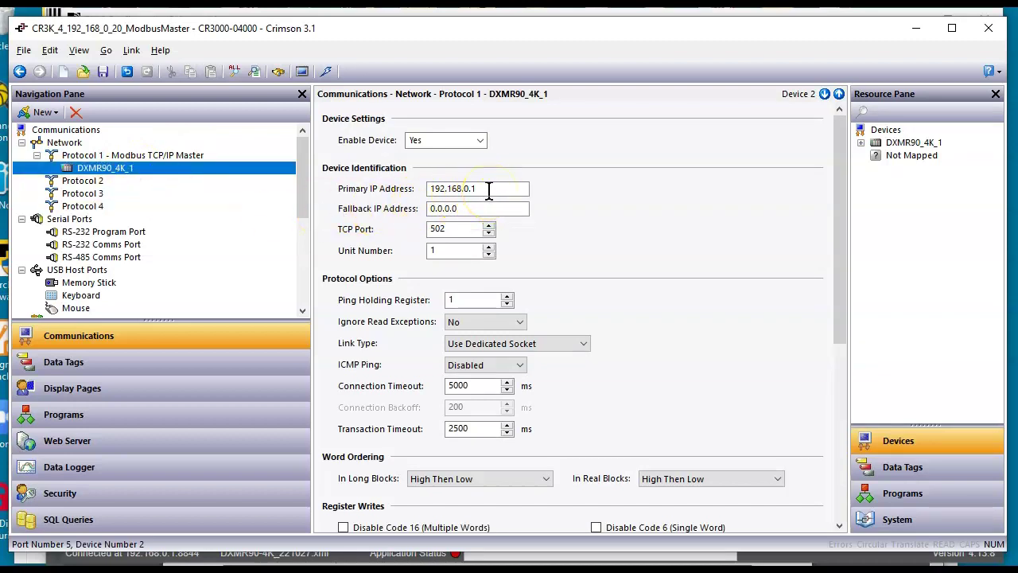
Inspect the H100_1 data tag's source and its holding register address selection, leaving the address dialog confirmed.
{"action": "left_click", "coordinate": [73, 368]}
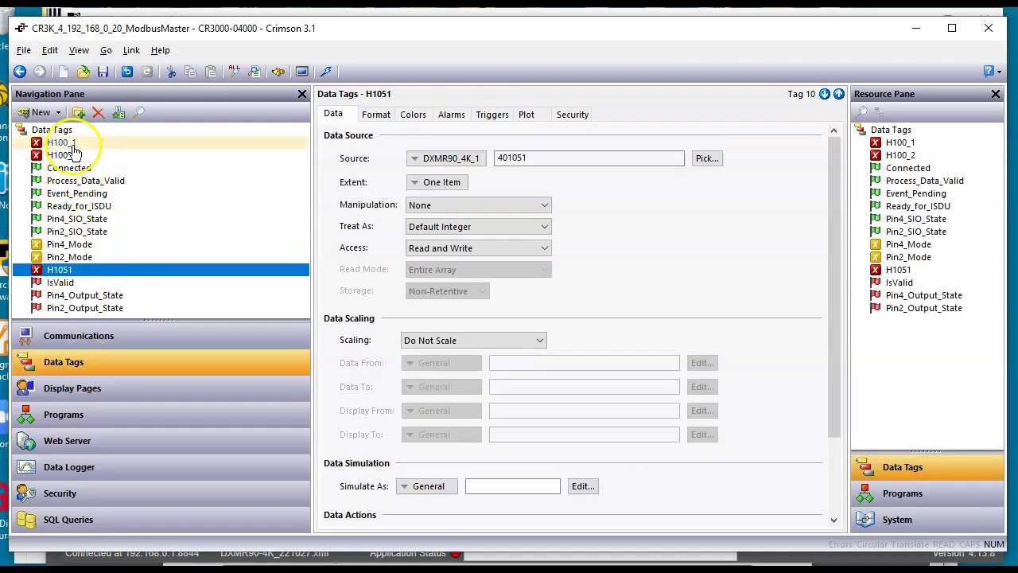
{"action": "left_click", "coordinate": [67, 143]}
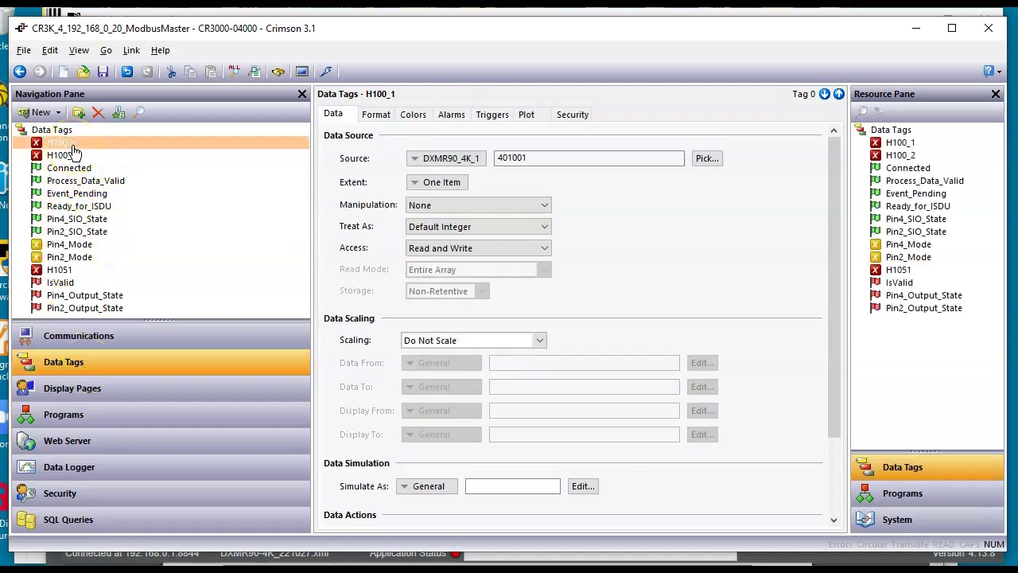
{"action": "left_click", "coordinate": [705, 159]}
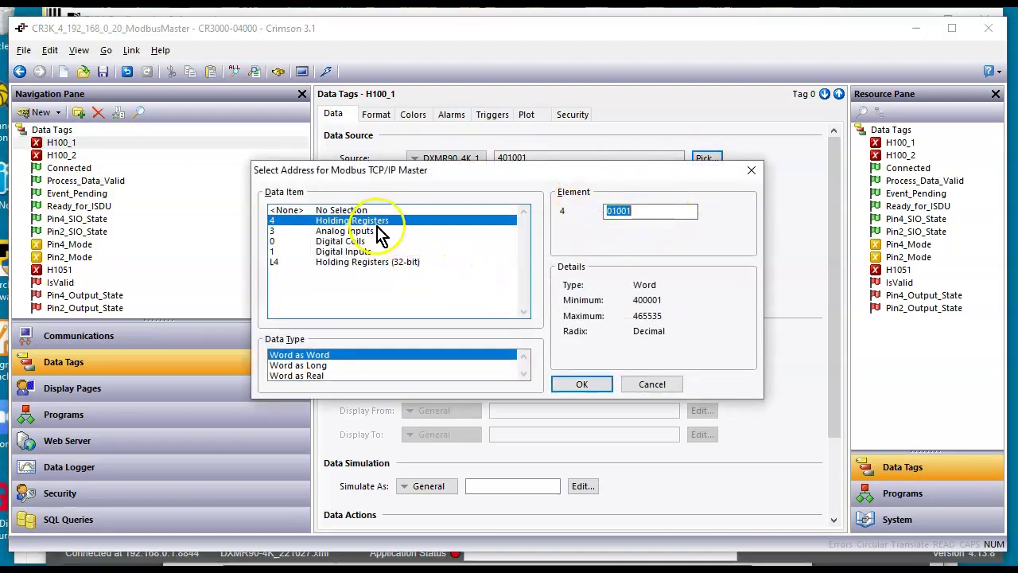
{"action": "left_click", "coordinate": [577, 385]}
Review the data source settings of the H100_2, Connected, Process_Data_Valid and Event_Pending tags.
{"action": "left_click", "coordinate": [56, 156]}
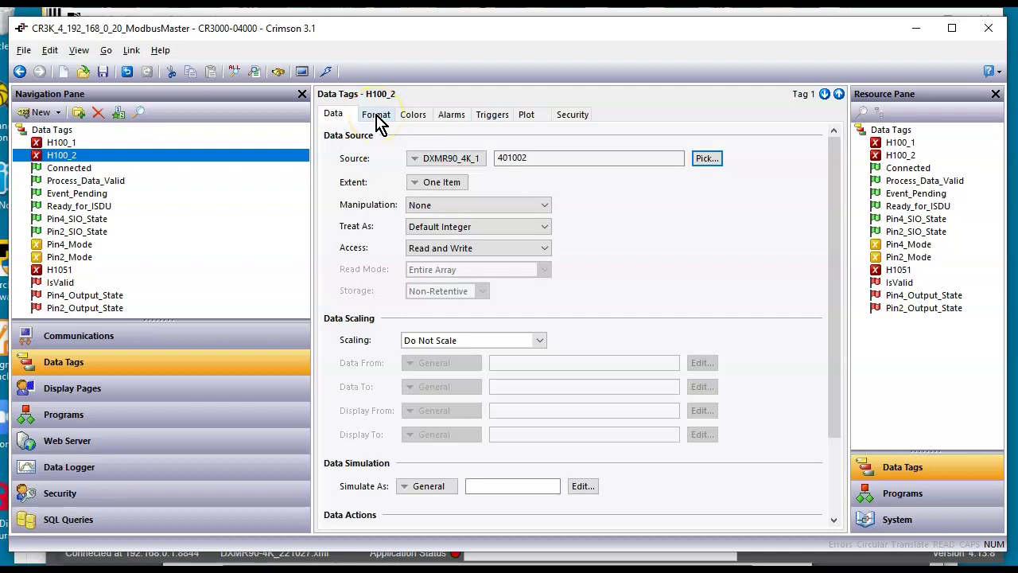
{"action": "left_click", "coordinate": [99, 169]}
{"action": "left_click", "coordinate": [94, 182]}
{"action": "left_click", "coordinate": [90, 194]}
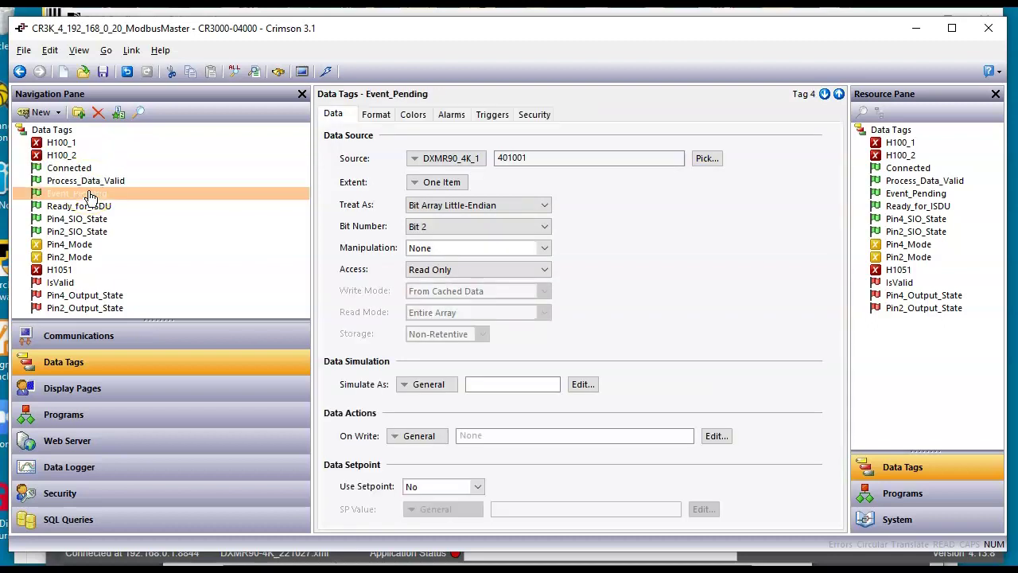
{"action": "left_click", "coordinate": [248, 569]}
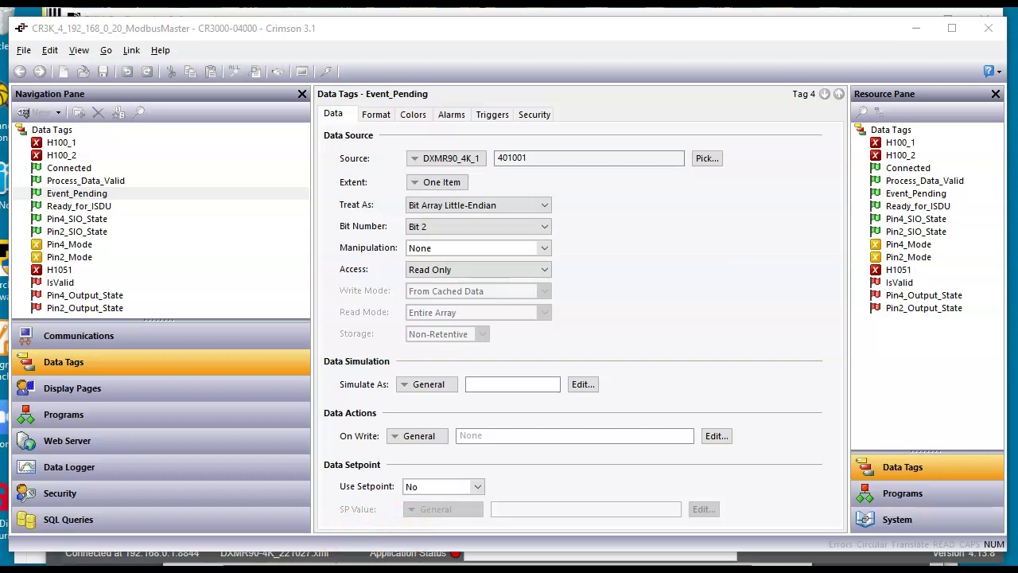
Check register 41001's port status bits in the device PDF and compare them with Crimson's tags from Connected through Pin2_SIO_State.
{"action": "left_click", "coordinate": [420, 549]}
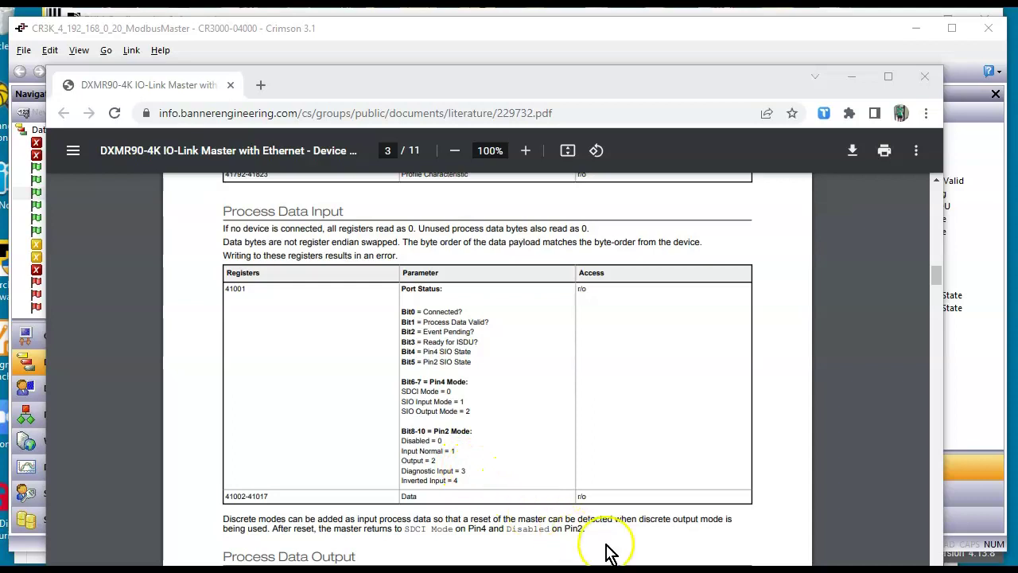
{"action": "left_click", "coordinate": [622, 569]}
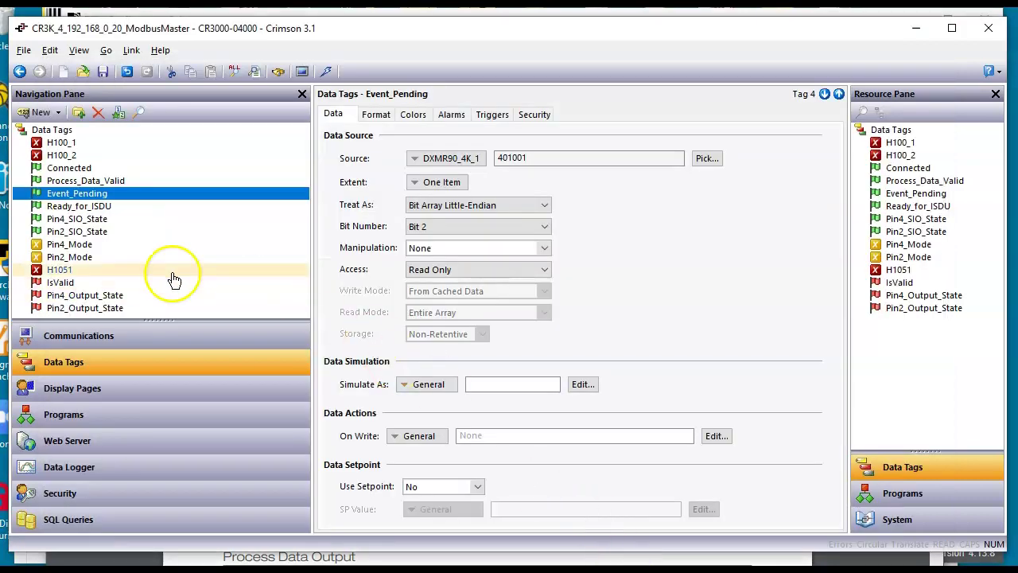
{"action": "left_click", "coordinate": [71, 170]}
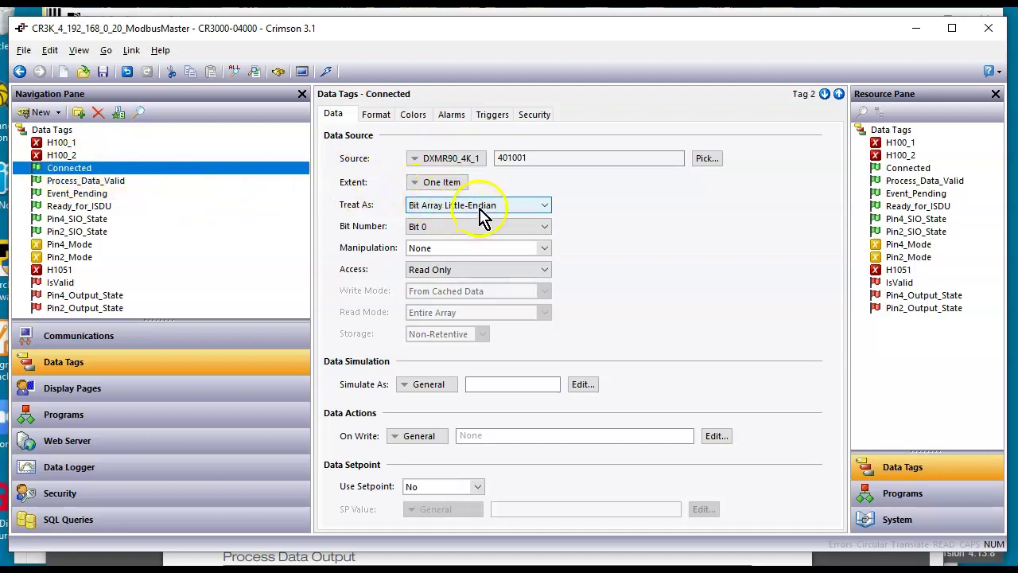
{"action": "left_click", "coordinate": [40, 182]}
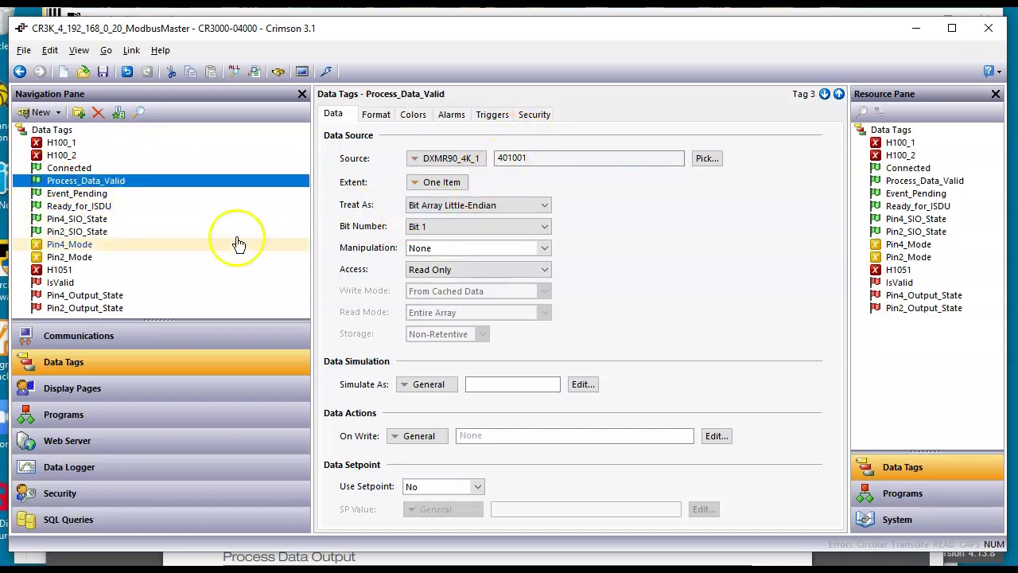
{"action": "left_click", "coordinate": [77, 194]}
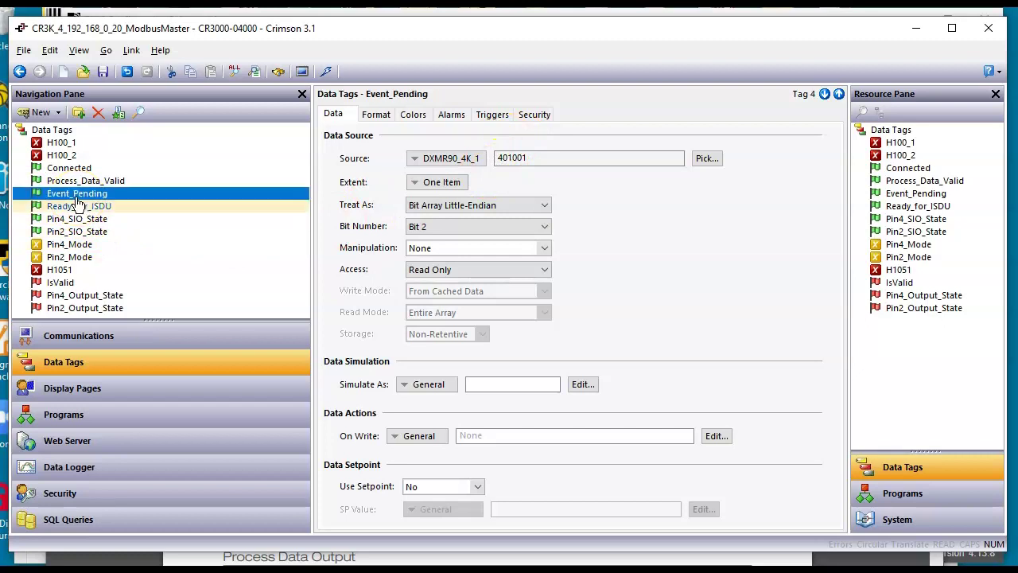
{"action": "left_click", "coordinate": [75, 209]}
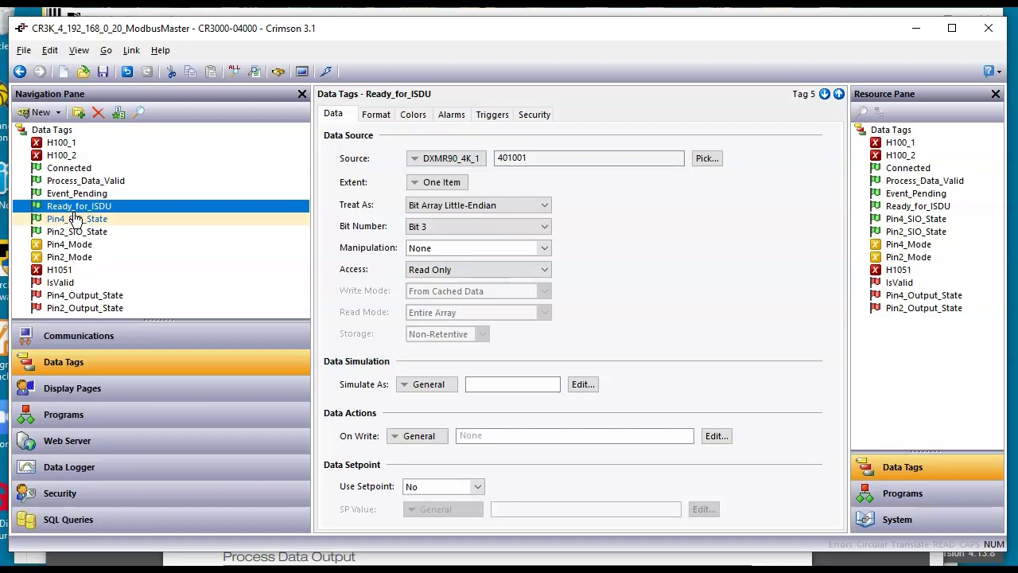
{"action": "left_click", "coordinate": [77, 220]}
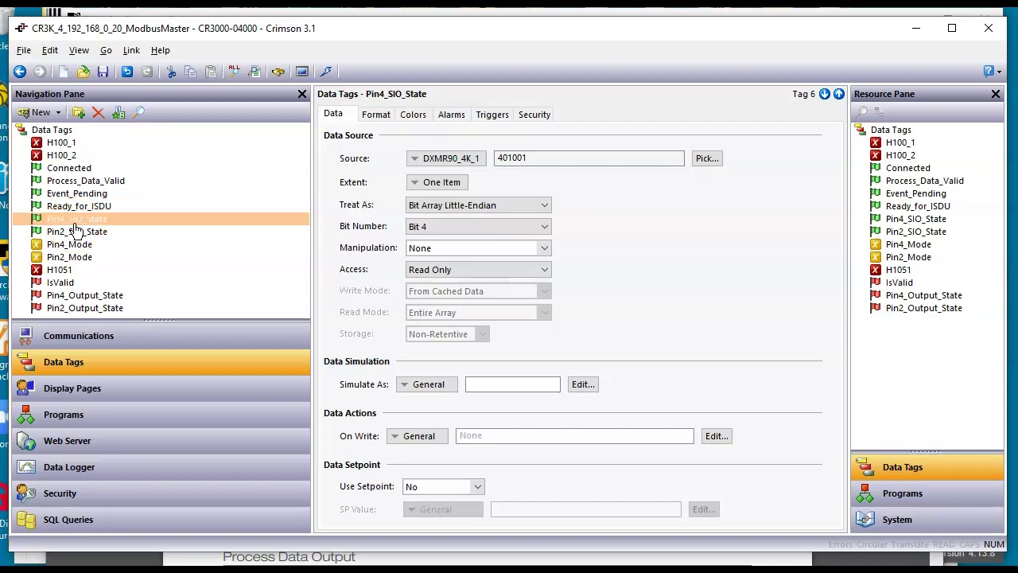
{"action": "left_click", "coordinate": [80, 233]}
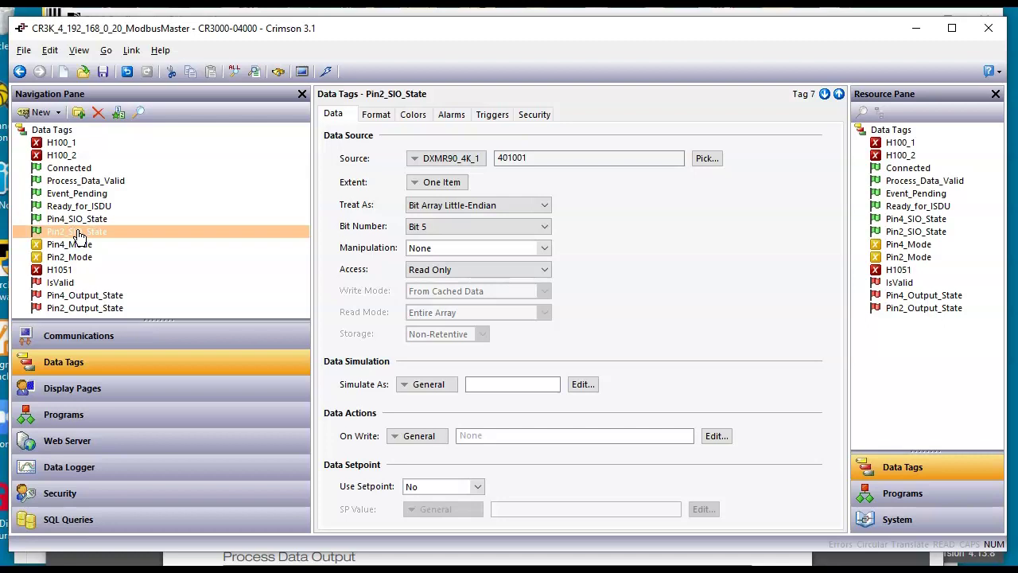
Review the Pin4_Mode tag's bit-mask source expression and its multi-state format.
{"action": "left_click", "coordinate": [78, 246]}
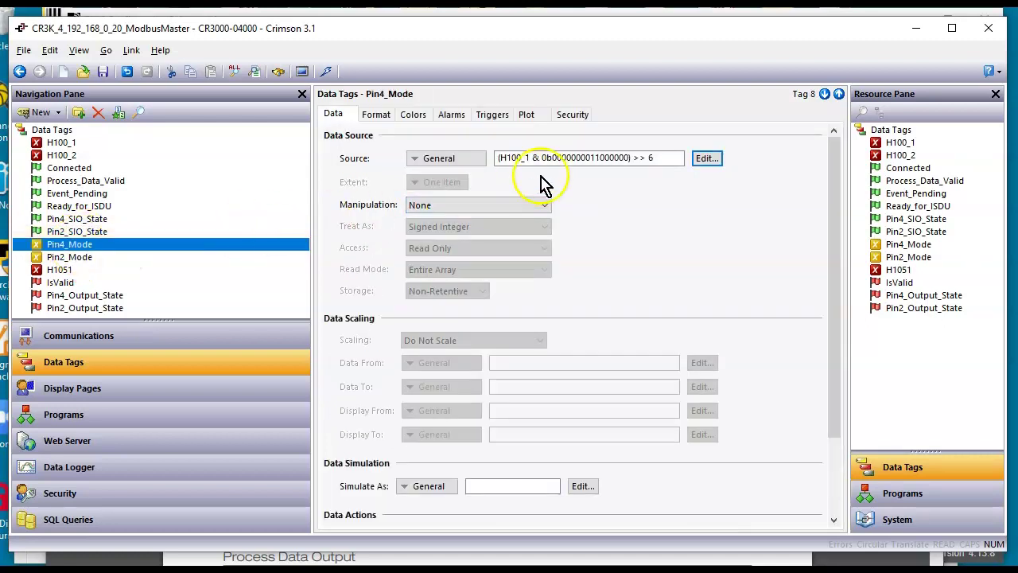
{"action": "left_click", "coordinate": [595, 158]}
{"action": "type", "text": "1"}
{"action": "left_click", "coordinate": [379, 117]}
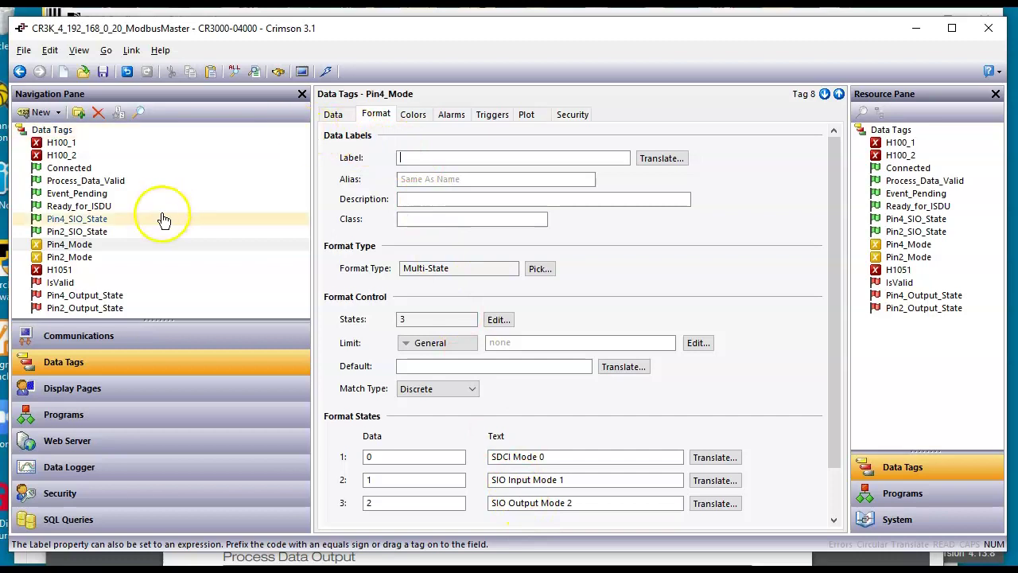
Review the Pin2_Mode tag's bit-mask source expression and all of its multi-state format entries.
{"action": "left_click", "coordinate": [70, 258]}
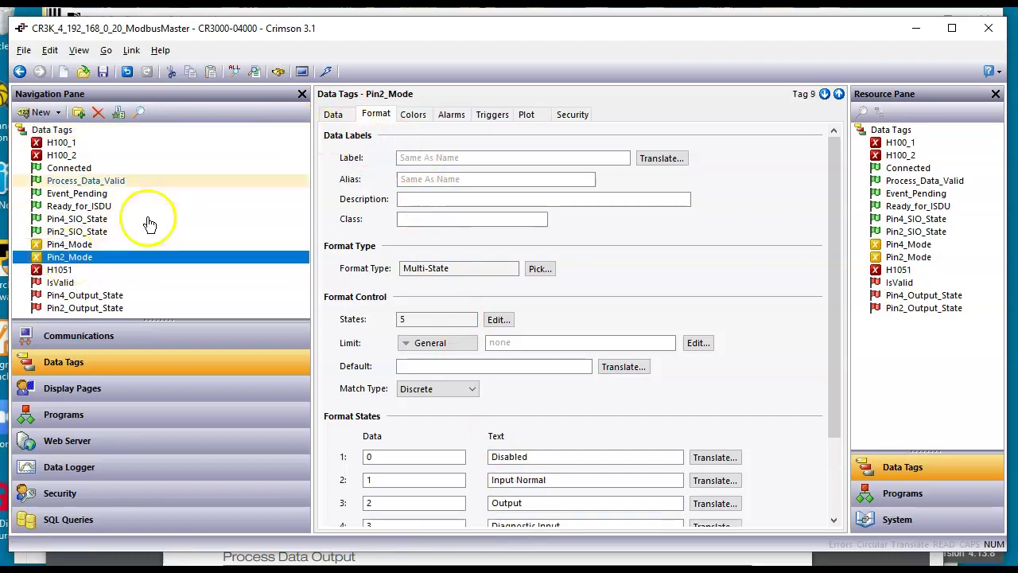
{"action": "left_click", "coordinate": [333, 115]}
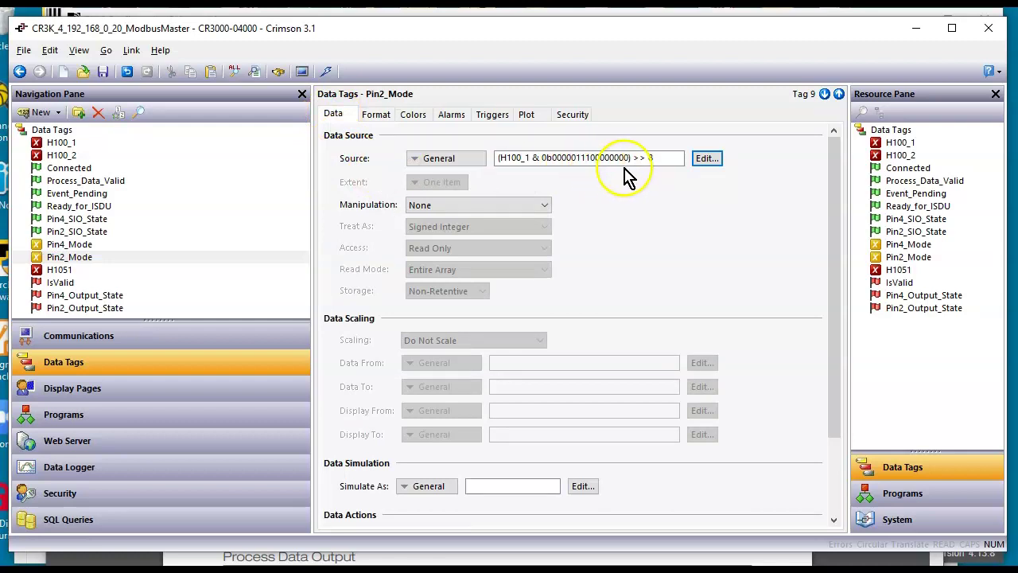
{"action": "left_click", "coordinate": [371, 114]}
{"action": "scroll", "coordinate": [573, 310], "scroll_direction": "down", "scroll_amount": 1}
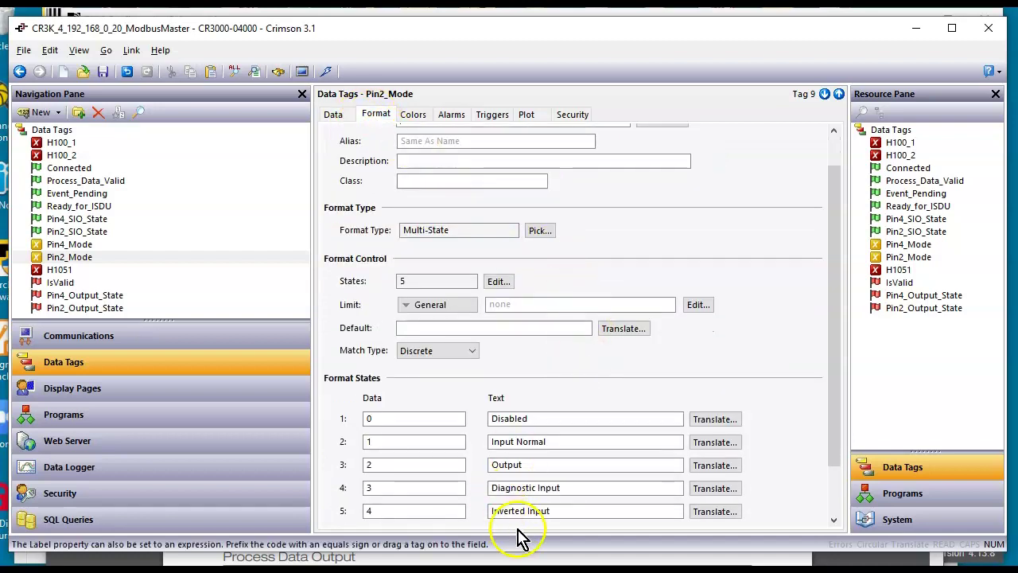
Review the data source settings of the H1051 and IsValid tags.
{"action": "left_click", "coordinate": [70, 272]}
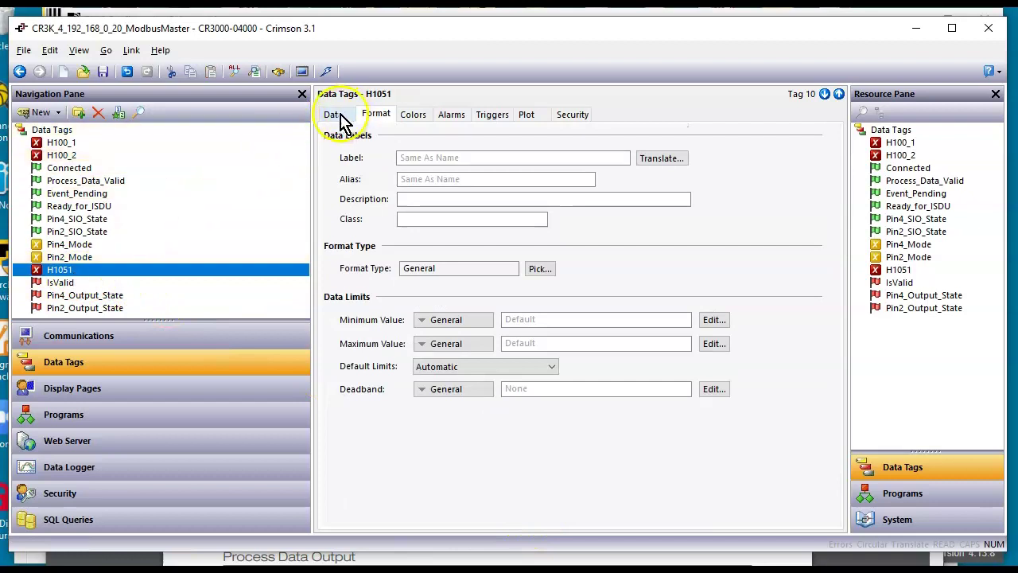
{"action": "left_click", "coordinate": [333, 115]}
{"action": "left_click", "coordinate": [84, 282]}
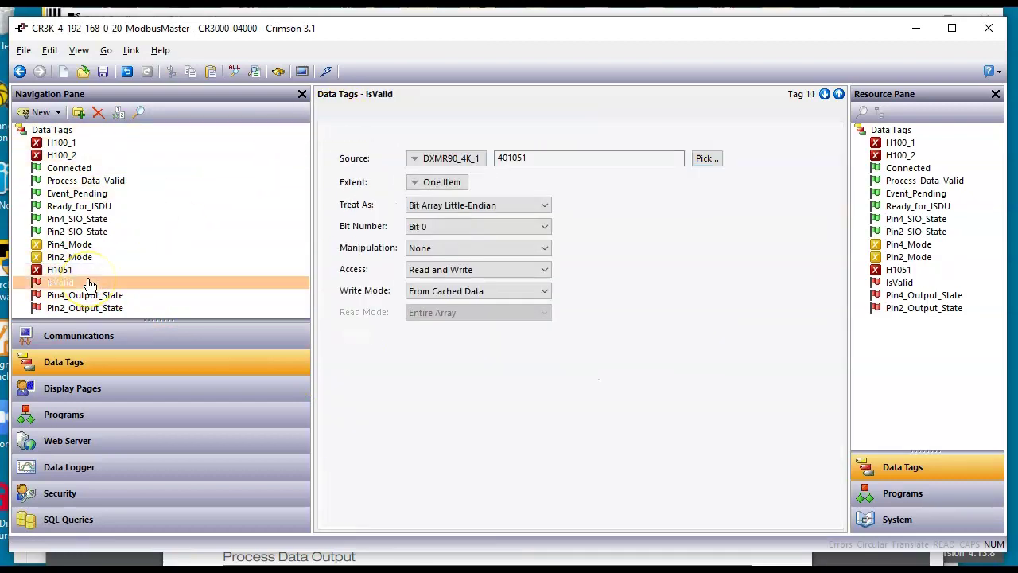
{"action": "left_click_drag", "start_coordinate": [55, 277], "coordinate": [83, 296]}
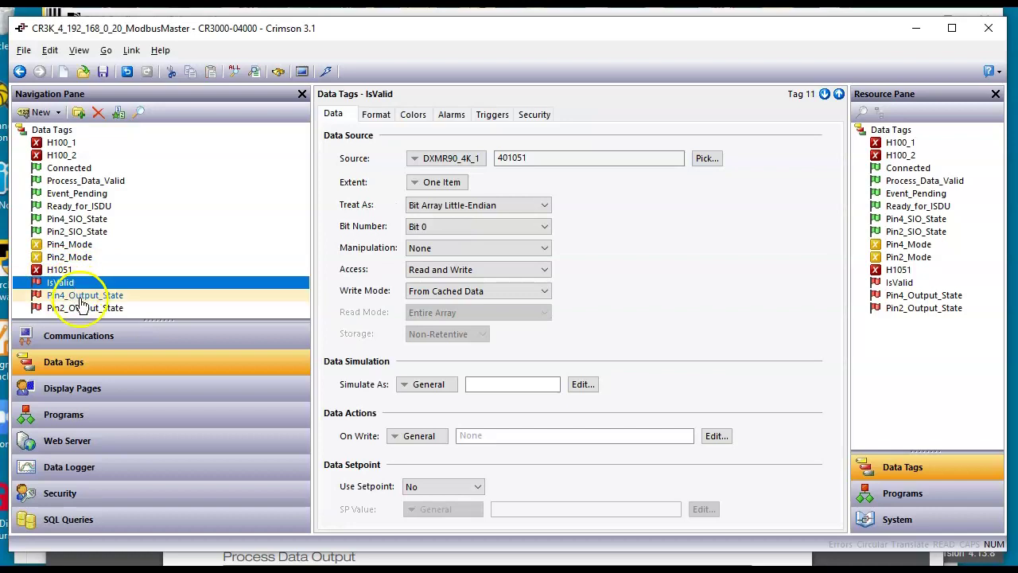
Look through the Graphics, IO_Tags and Page1 display pages.
{"action": "left_click", "coordinate": [111, 398]}
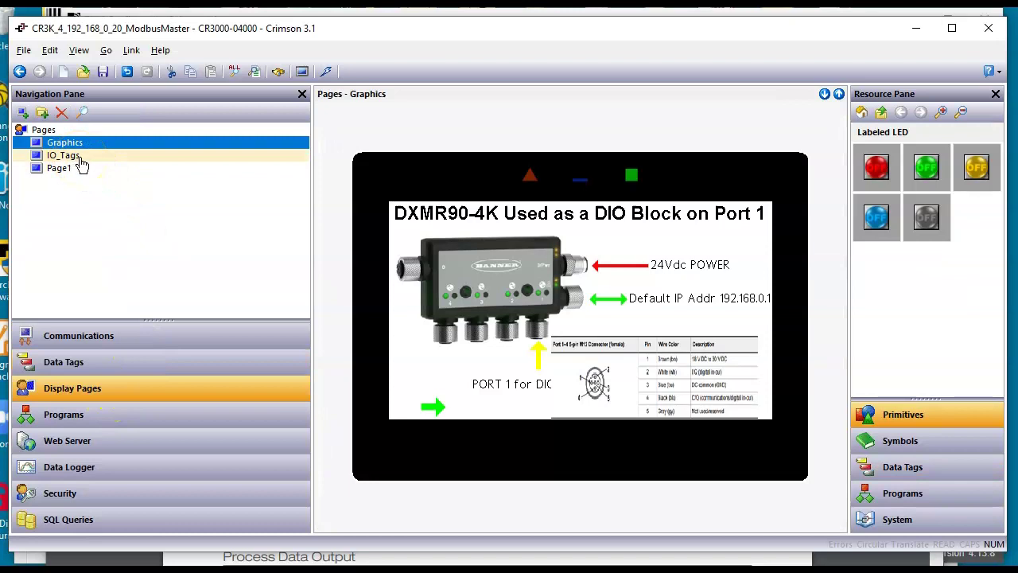
{"action": "left_click", "coordinate": [63, 155]}
{"action": "left_click", "coordinate": [67, 142]}
{"action": "left_click", "coordinate": [544, 340]}
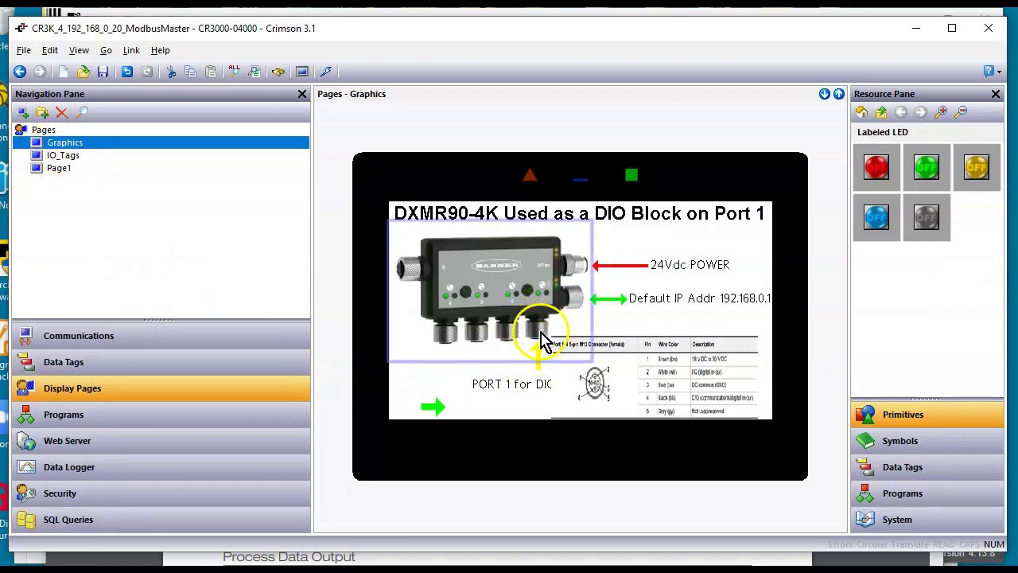
{"action": "left_click", "coordinate": [60, 156]}
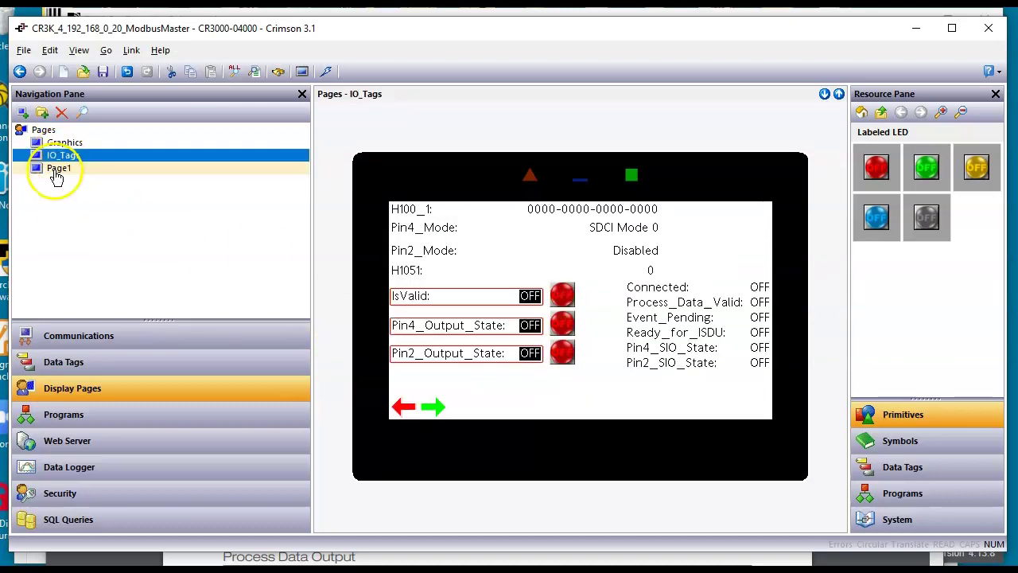
{"action": "left_click", "coordinate": [55, 171]}
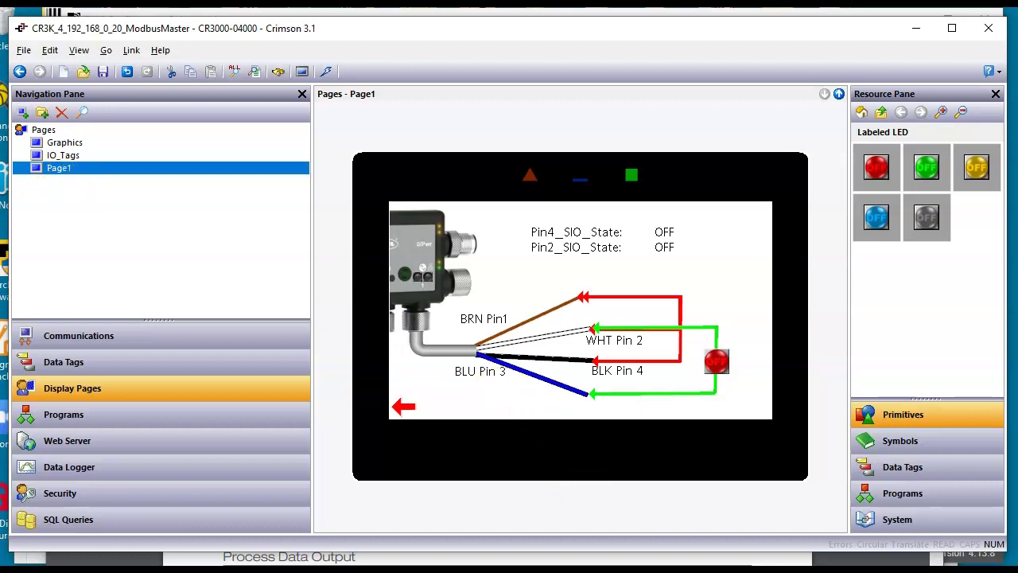
Check Port 1's IO-Link settings in DXM Configuration Software, and view the live IO tags and wiring pages in the browser.
{"action": "left_click", "coordinate": [611, 568]}
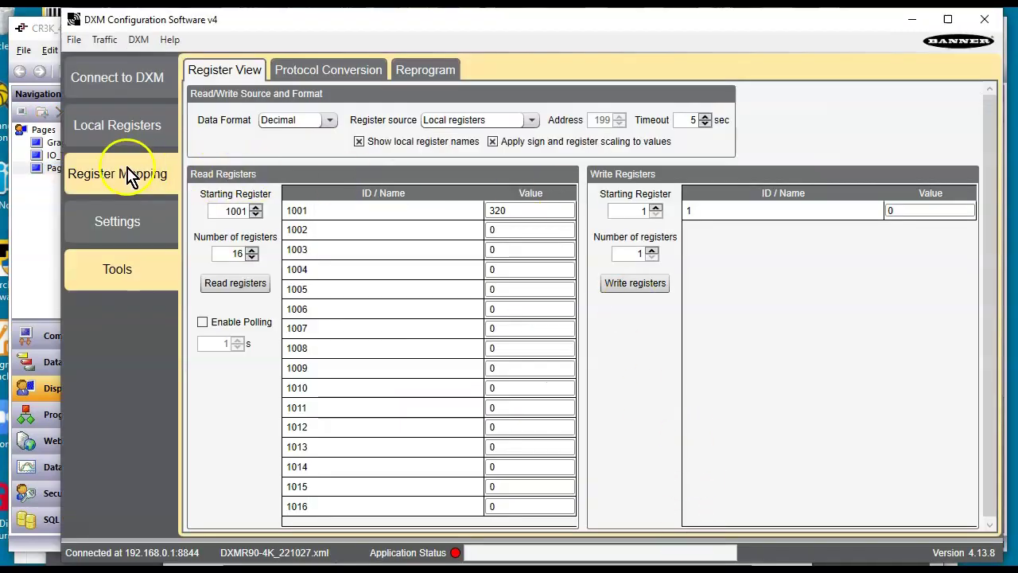
{"action": "left_click", "coordinate": [127, 174]}
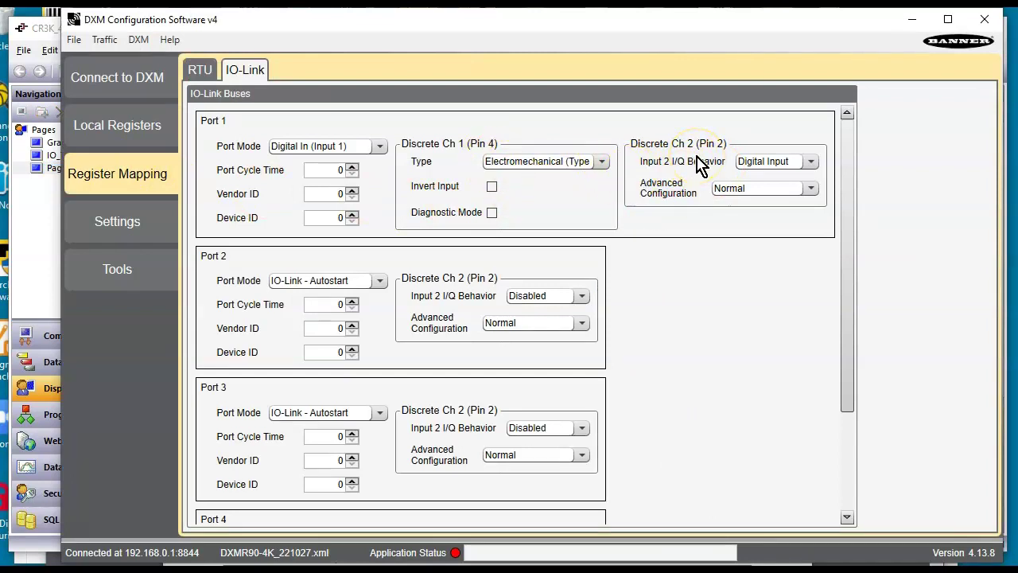
{"action": "left_click", "coordinate": [312, 570]}
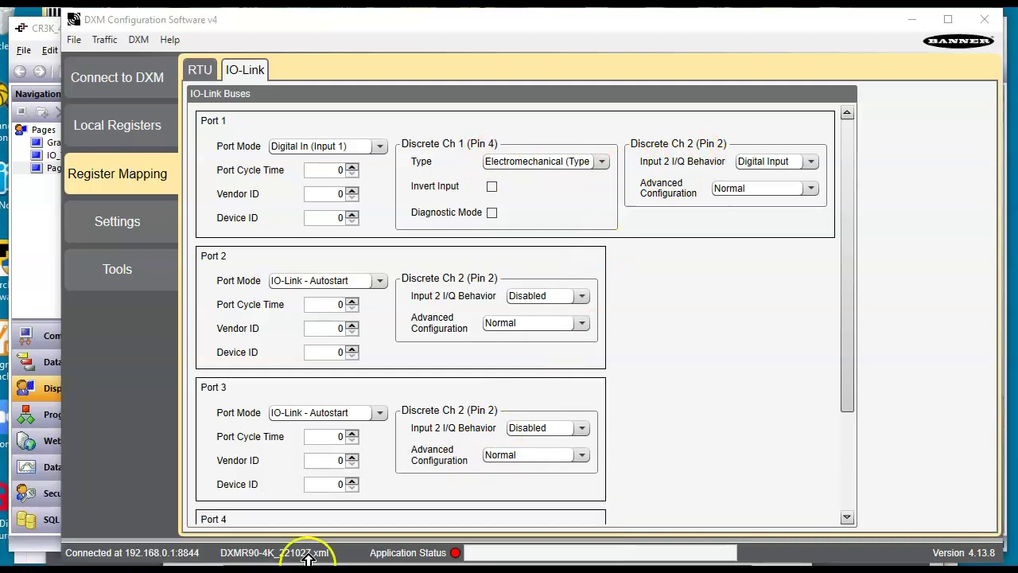
{"action": "left_click", "coordinate": [118, 539]}
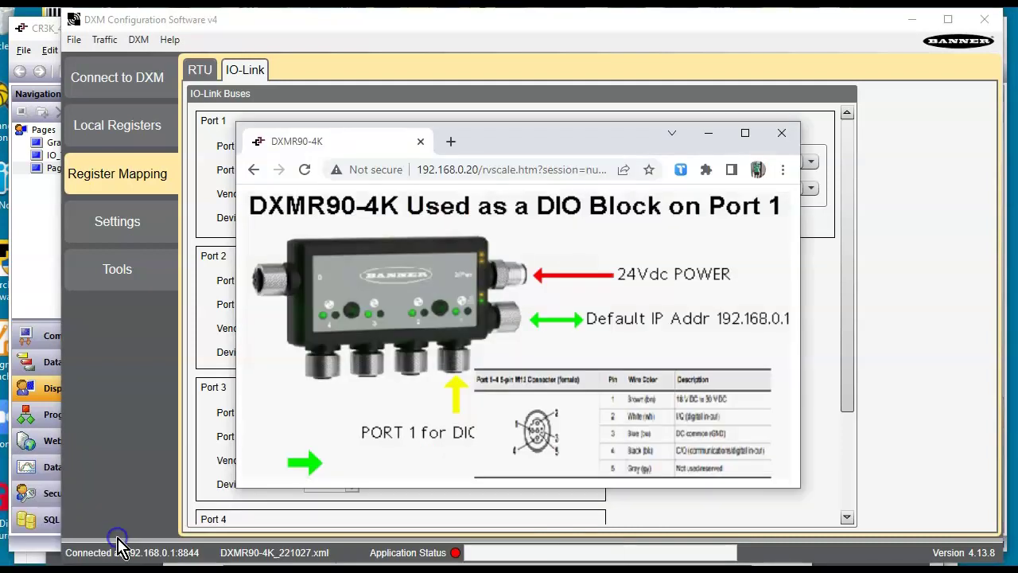
{"action": "left_click", "coordinate": [306, 464]}
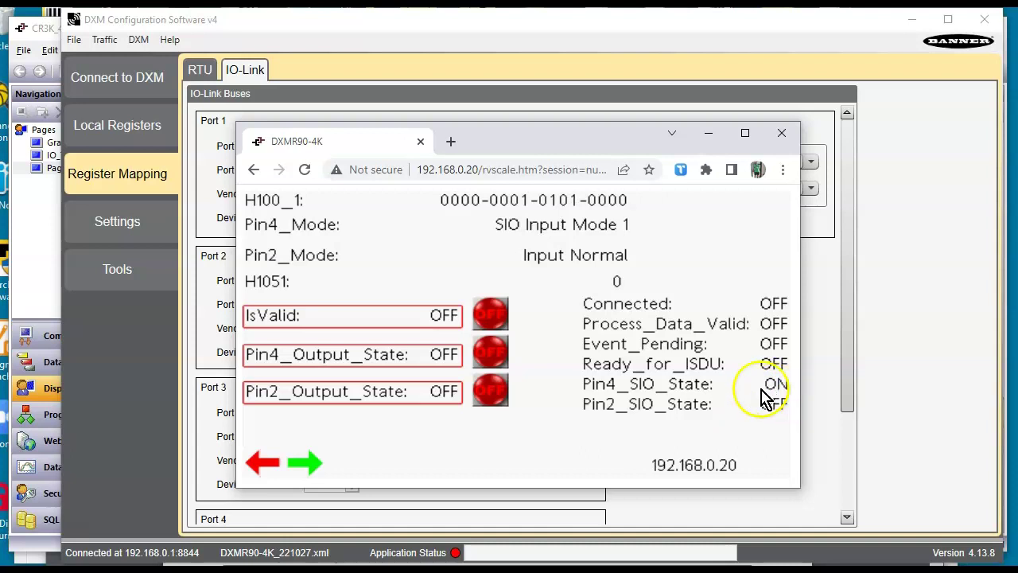
{"action": "left_click", "coordinate": [306, 461]}
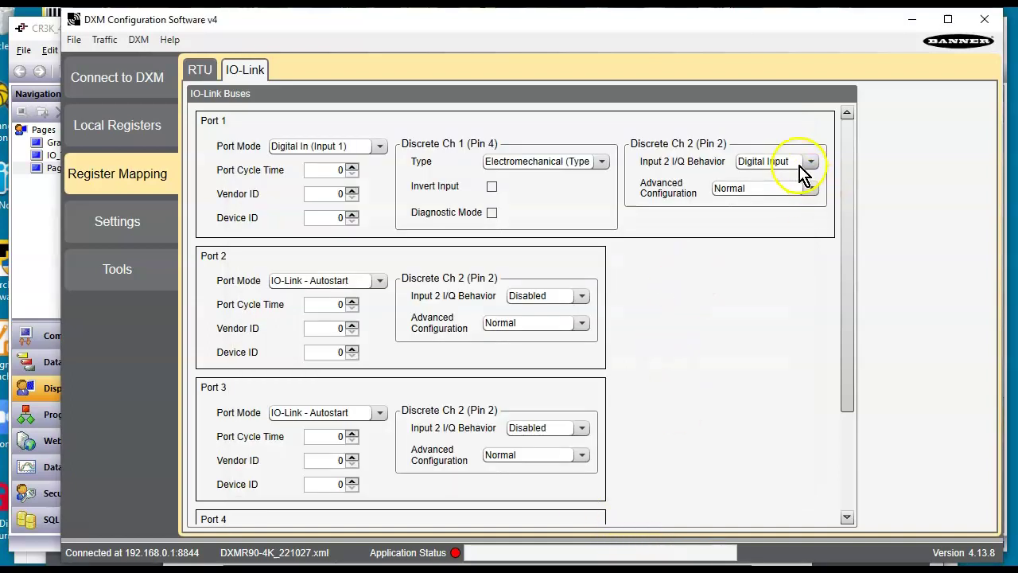
Set Port 1's Discrete Ch 2 (Pin 2) Input 2 I/Q Behavior to Digital Output and save the configuration file.
{"action": "left_click", "coordinate": [808, 164]}
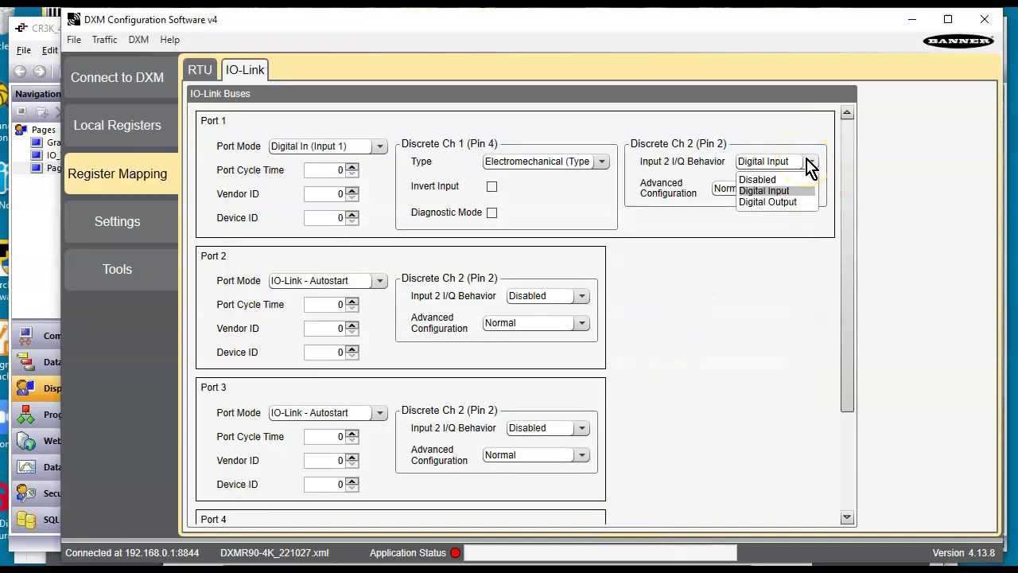
{"action": "left_click", "coordinate": [781, 202]}
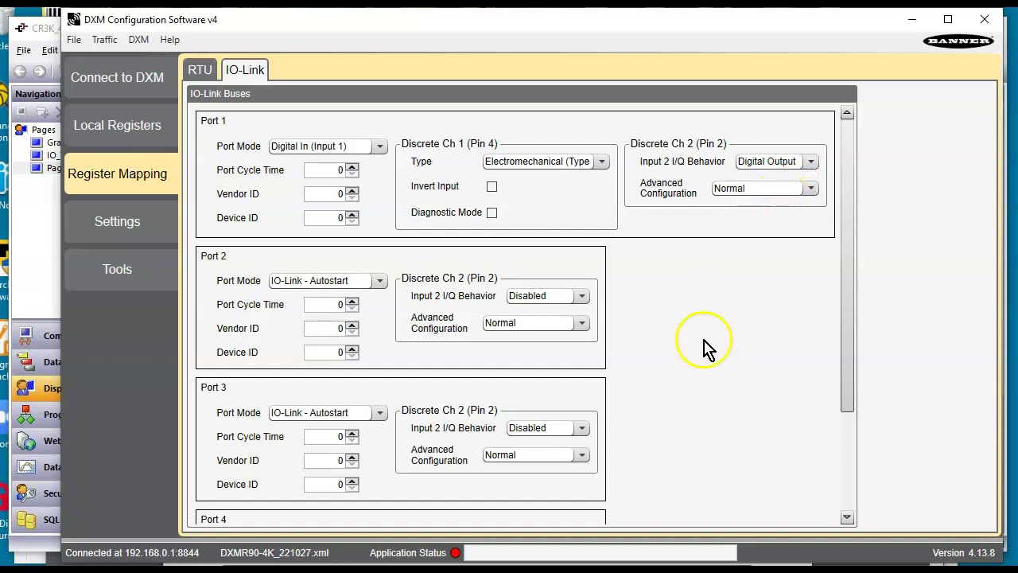
{"action": "left_click", "coordinate": [74, 39]}
{"action": "left_click", "coordinate": [92, 93]}
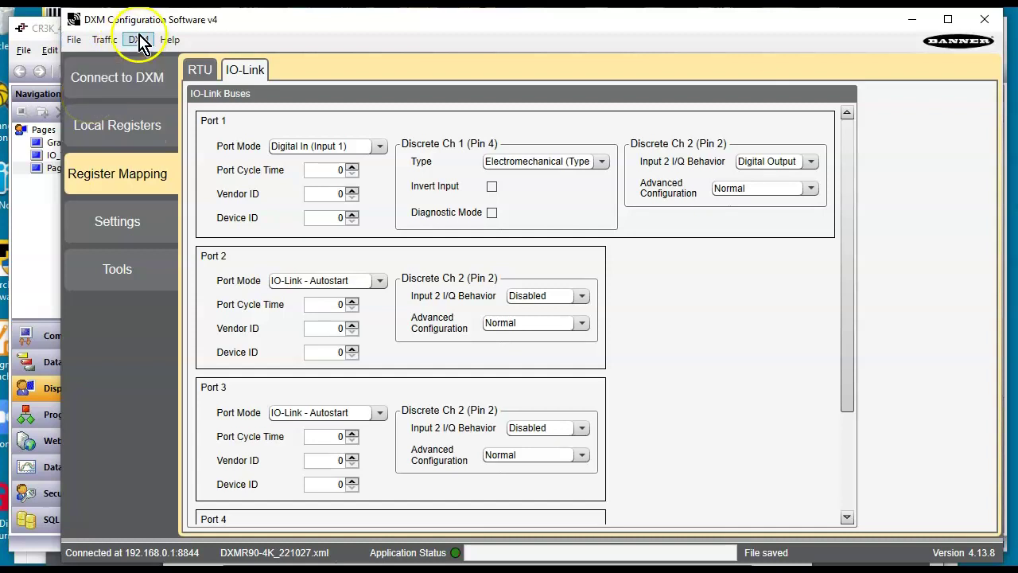
Send the saved configuration to the connected DXM.
{"action": "left_click", "coordinate": [137, 40]}
{"action": "left_click", "coordinate": [164, 58]}
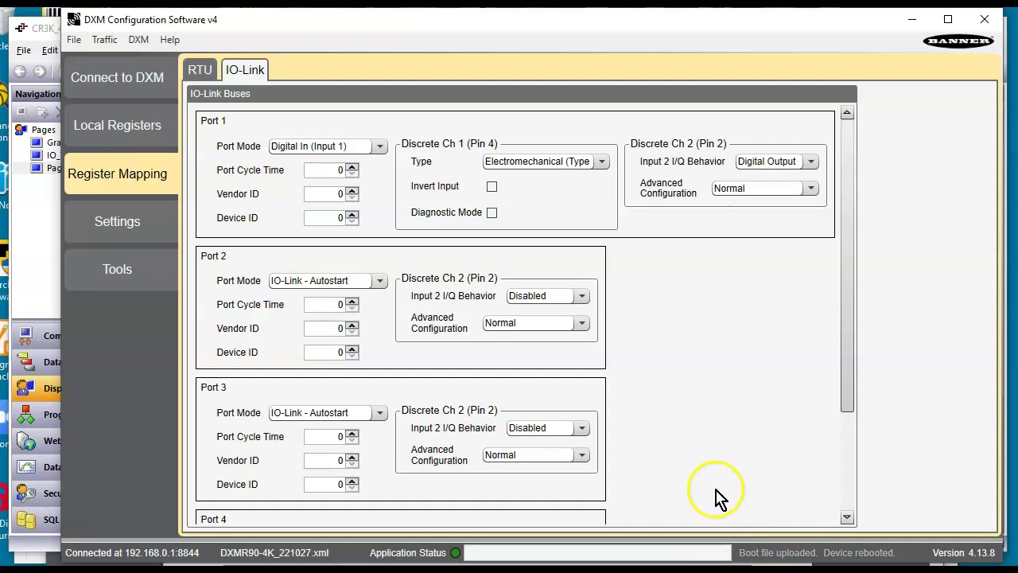
Switch to the browser's DXMR90-4K display and inspect the Pin2_Mode and output states on the IO tags page.
{"action": "left_click", "coordinate": [299, 570]}
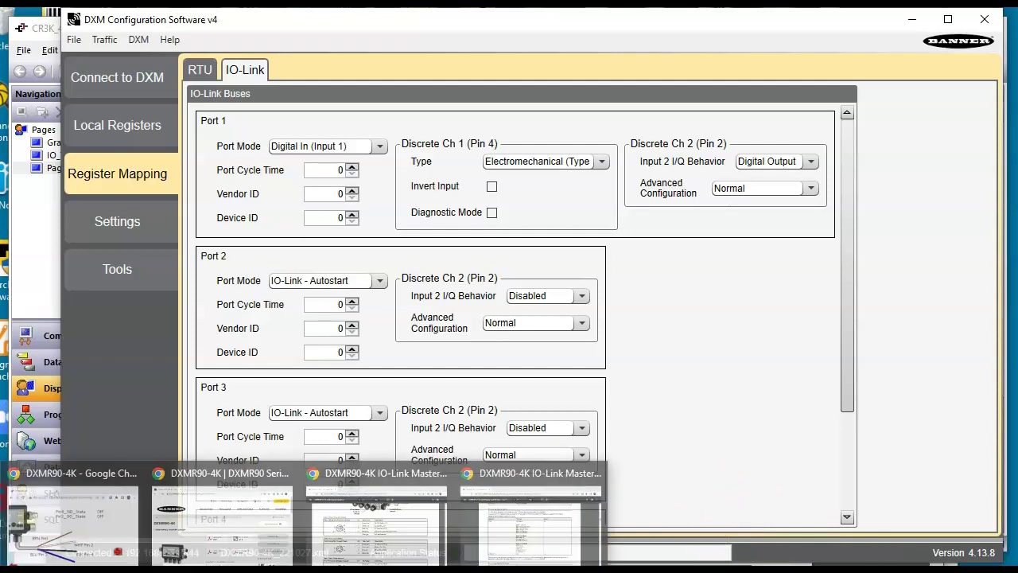
{"action": "left_click", "coordinate": [299, 570]}
{"action": "left_click", "coordinate": [299, 570]}
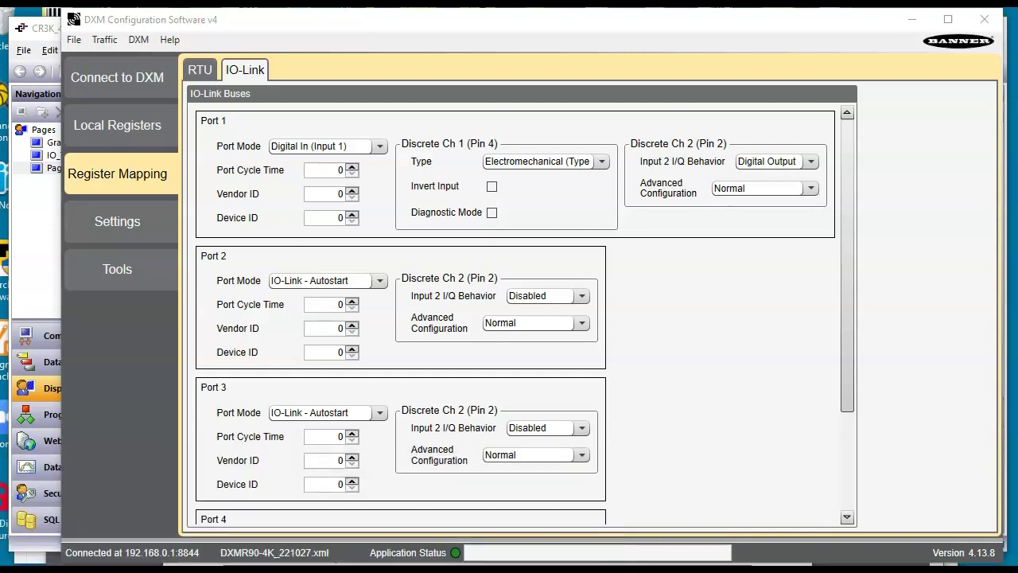
{"action": "left_click", "coordinate": [299, 570]}
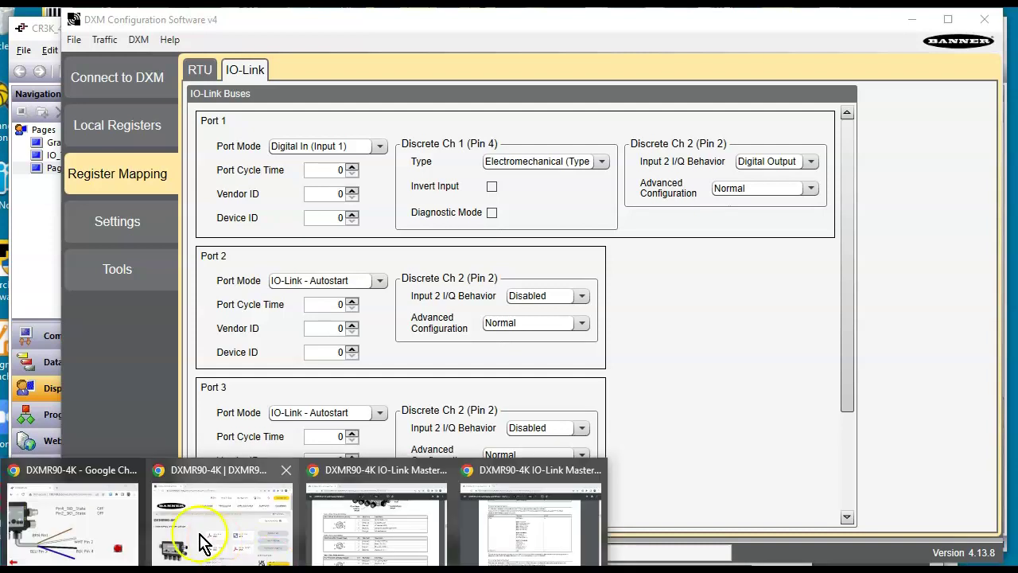
{"action": "left_click", "coordinate": [119, 523]}
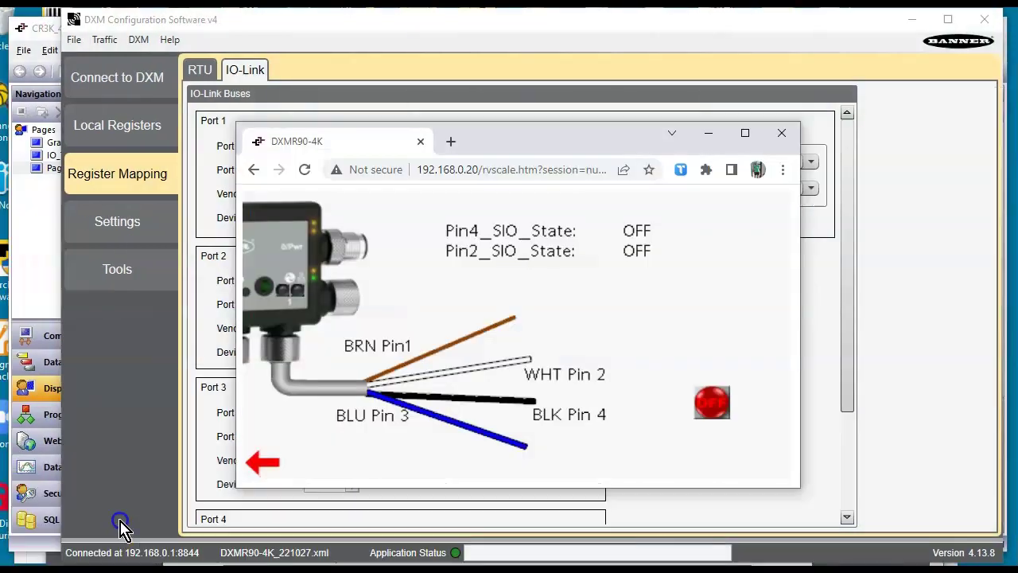
{"action": "left_click", "coordinate": [258, 465]}
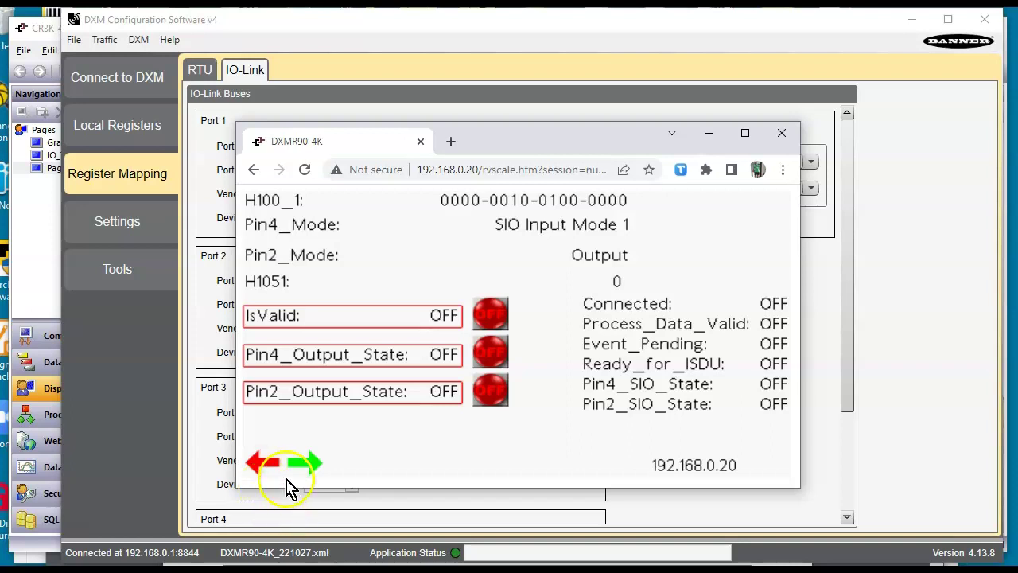
Turn on Pin2_Output_State on the IO tags page, view the live wiring page, and return to the tags page.
{"action": "left_click", "coordinate": [501, 390]}
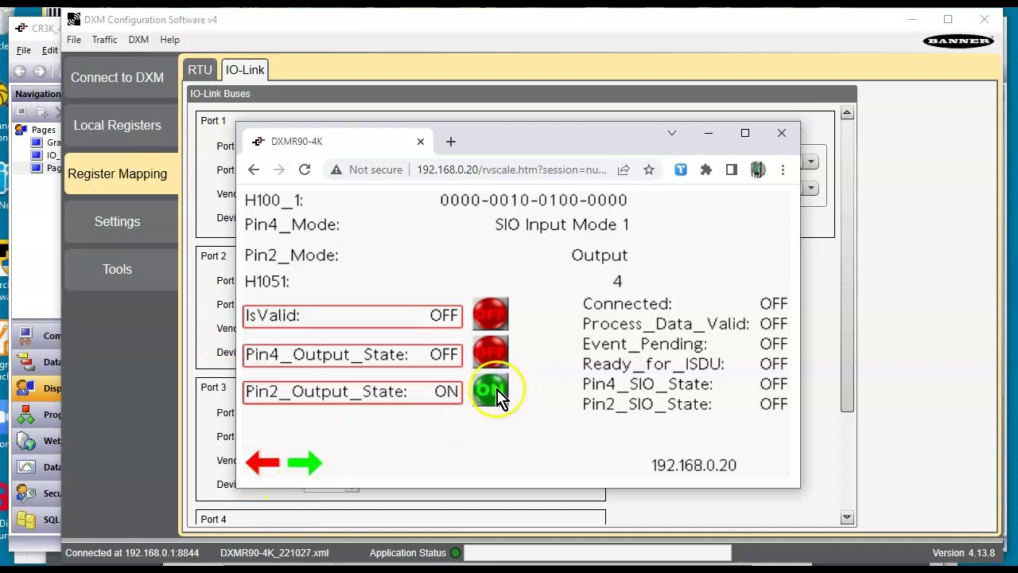
{"action": "left_click", "coordinate": [310, 461]}
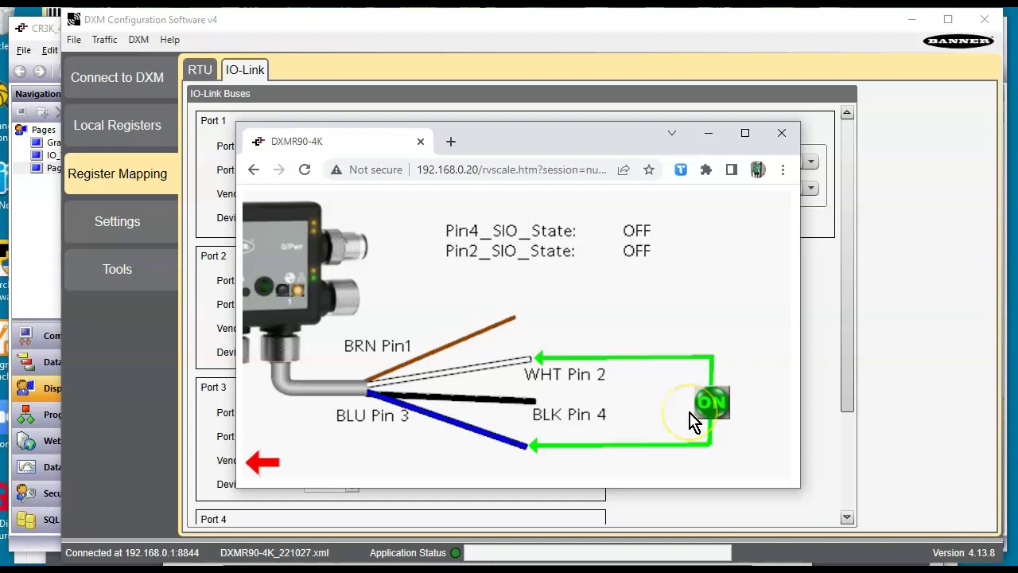
{"action": "left_click", "coordinate": [262, 463]}
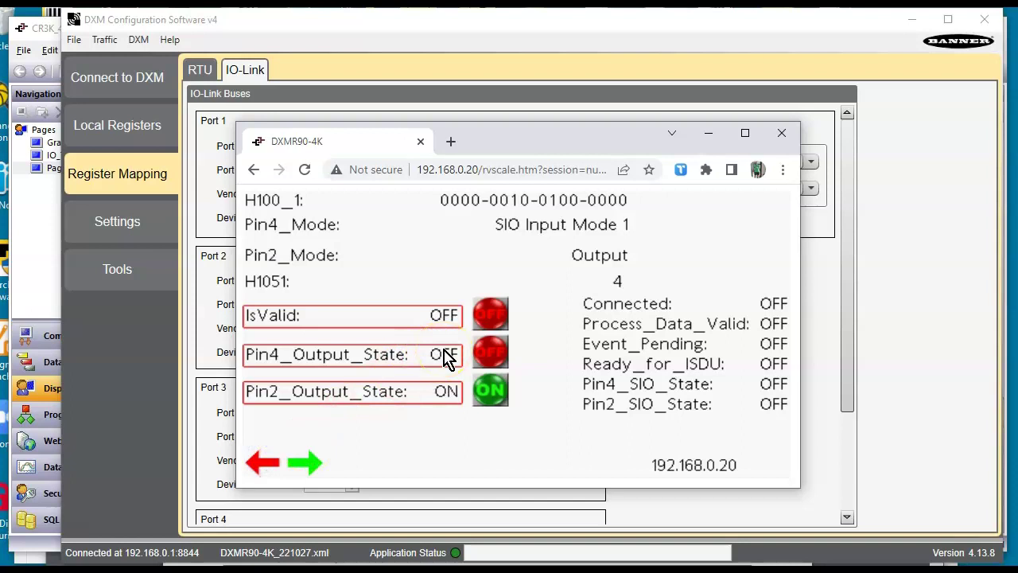
Switch to DXM Configuration Software and poll 16 local registers starting at 1001 every 1 s in Register View.
{"action": "key", "text": "alt+Tab"}
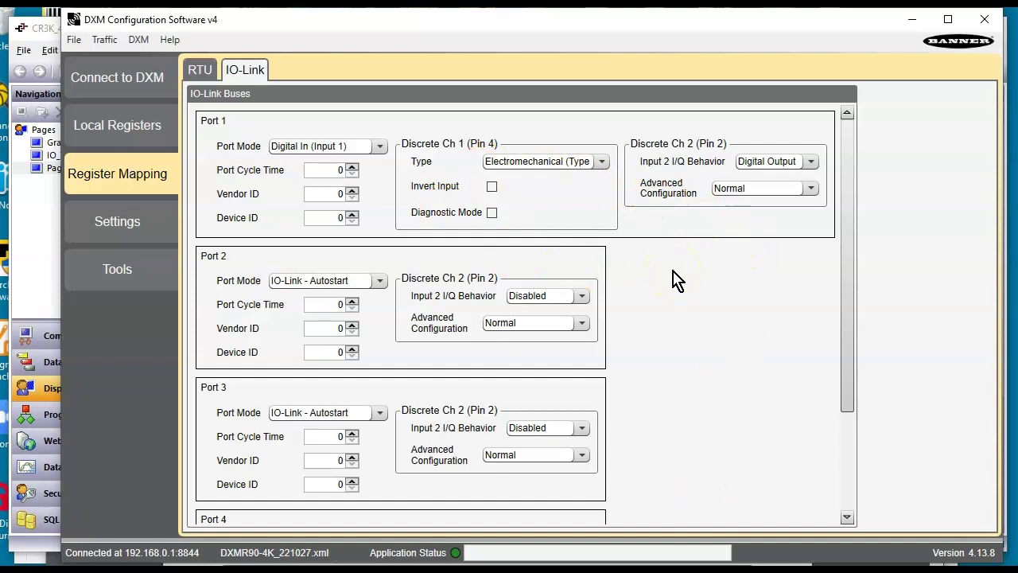
{"action": "left_click", "coordinate": [115, 278]}
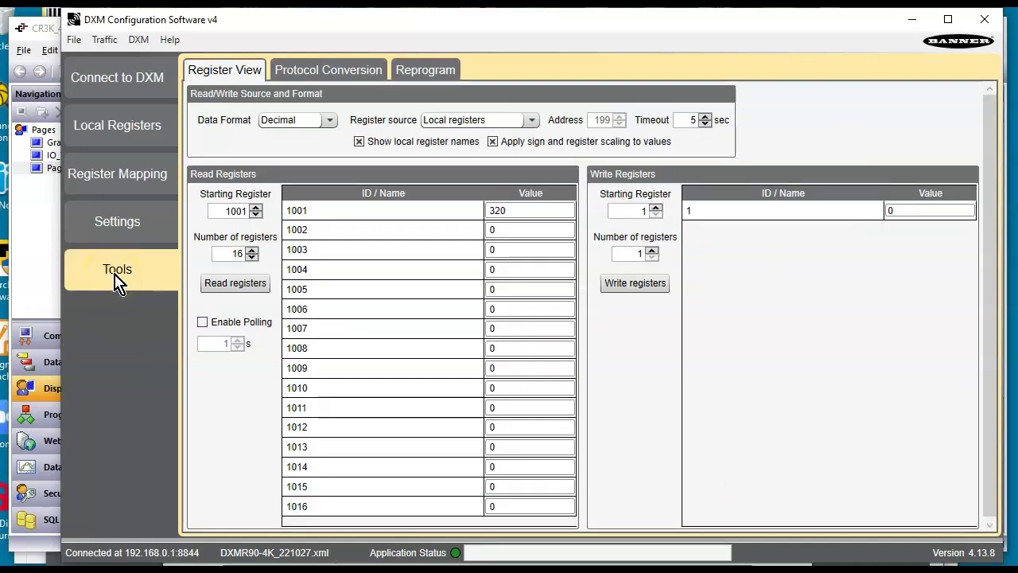
{"action": "left_click", "coordinate": [206, 321]}
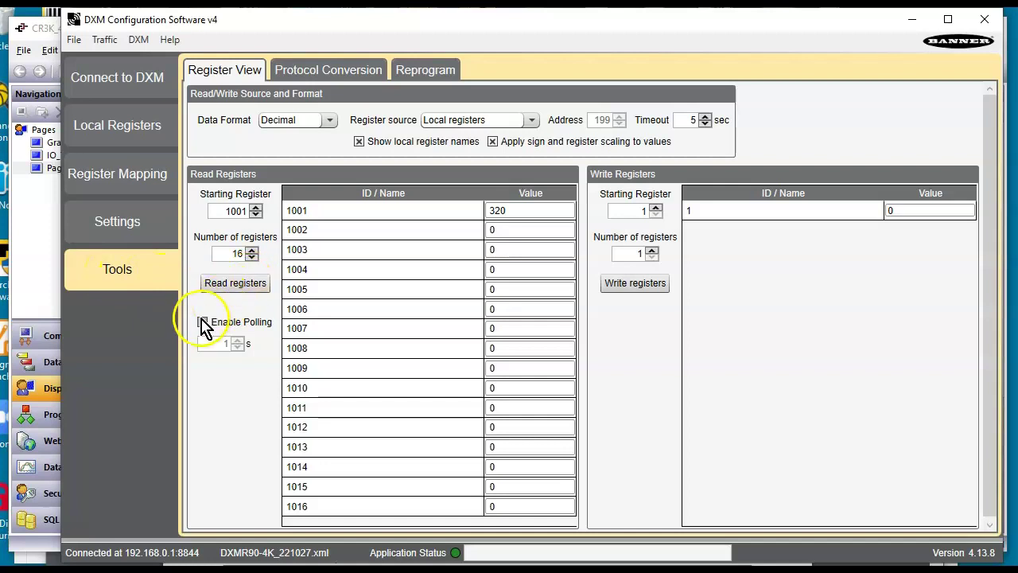
{"action": "left_click", "coordinate": [245, 286]}
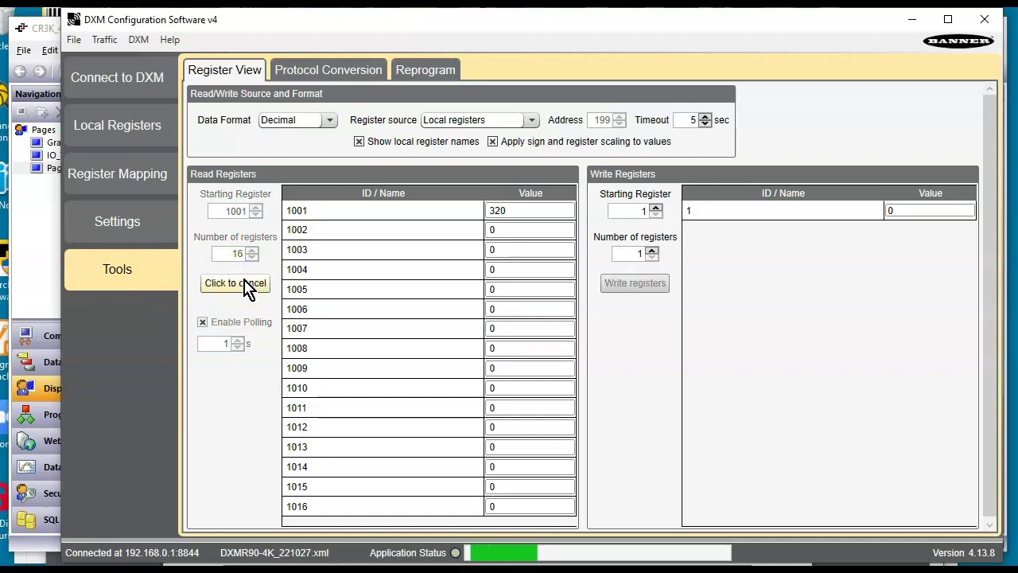
{"action": "left_click", "coordinate": [247, 286]}
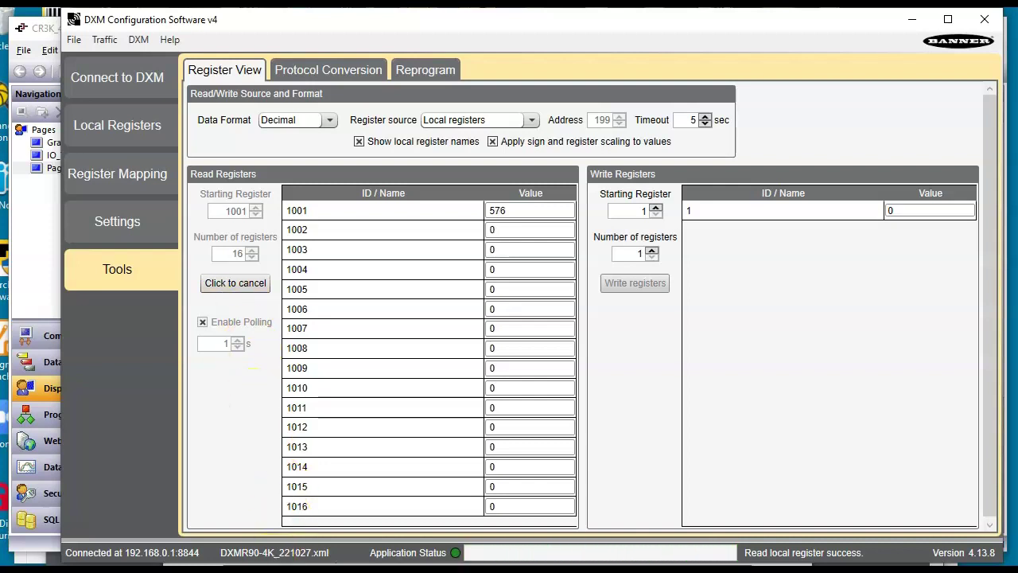
Switch to the browser's DXMR90-4K display, turn off Pin2_Output_State, and move the window aside to uncover the register values.
{"action": "mouse_move", "coordinate": [123, 565]}
{"action": "left_click", "coordinate": [123, 528]}
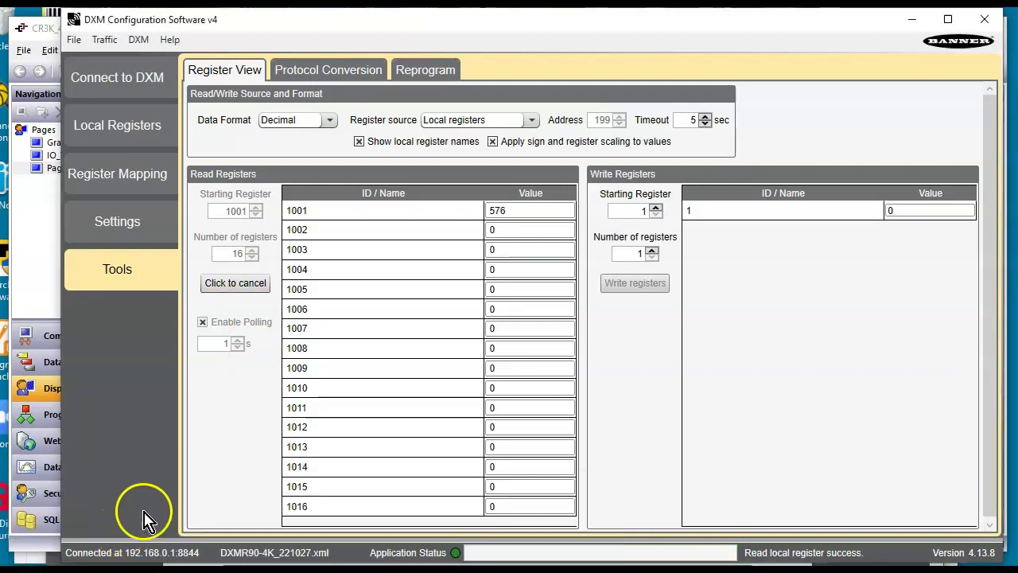
{"action": "mouse_move", "coordinate": [278, 556]}
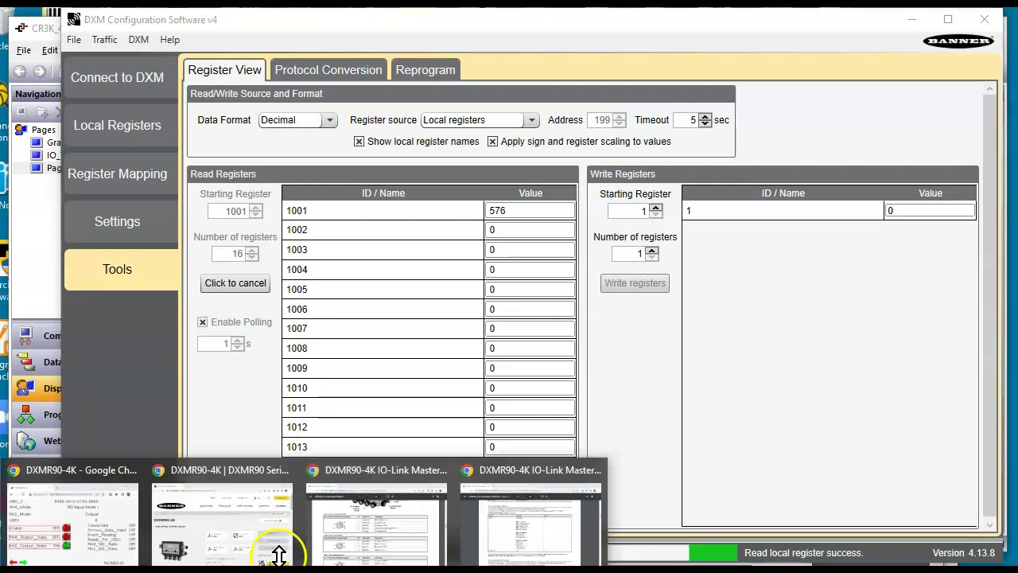
{"action": "left_click", "coordinate": [136, 513]}
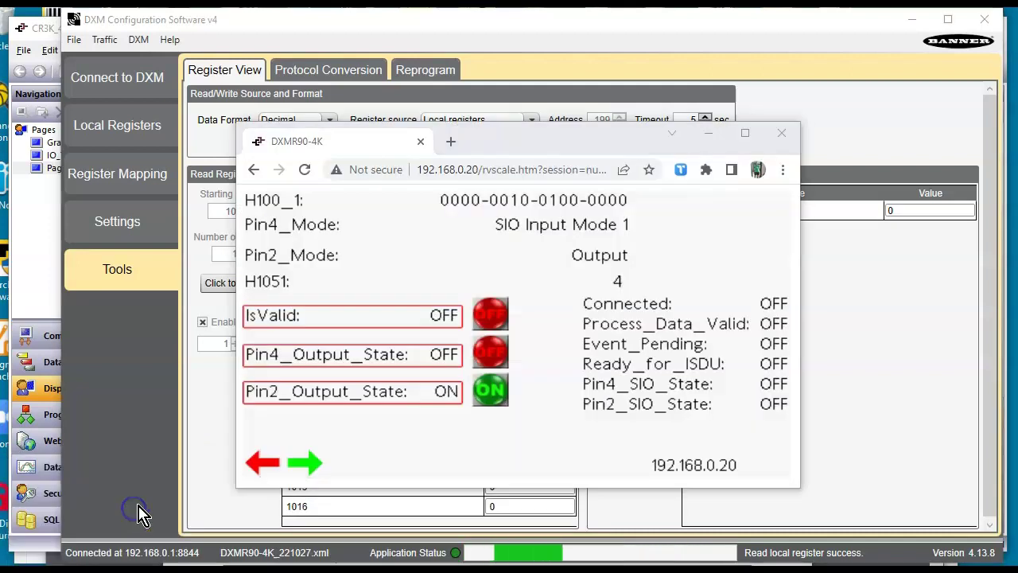
{"action": "left_click", "coordinate": [490, 392]}
{"action": "left_click_drag", "start_coordinate": [520, 131], "coordinate": [843, 103]}
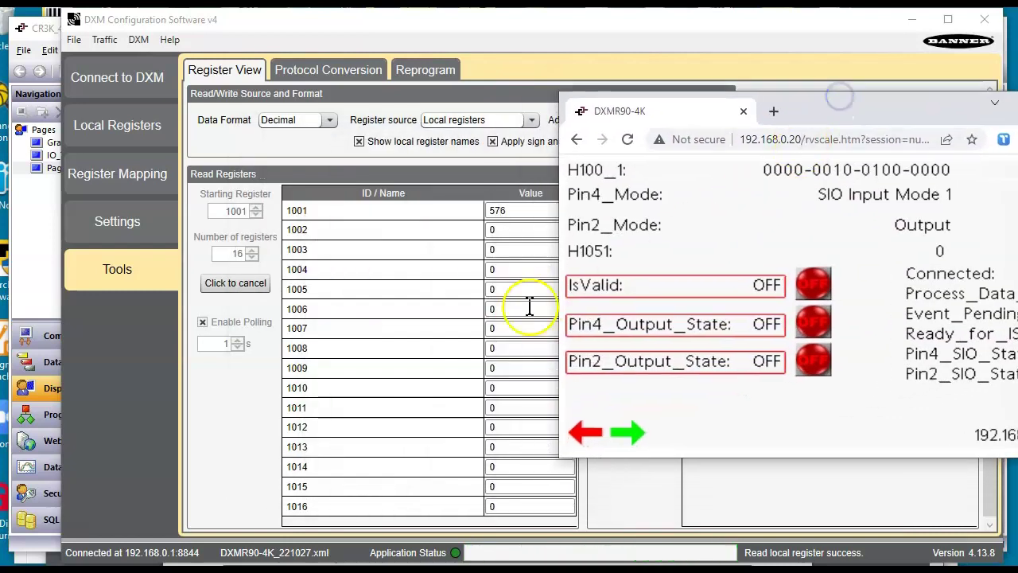
Return to DXM Configuration Software and restart the polled read of the local registers starting at 1001.
{"action": "left_click", "coordinate": [491, 332]}
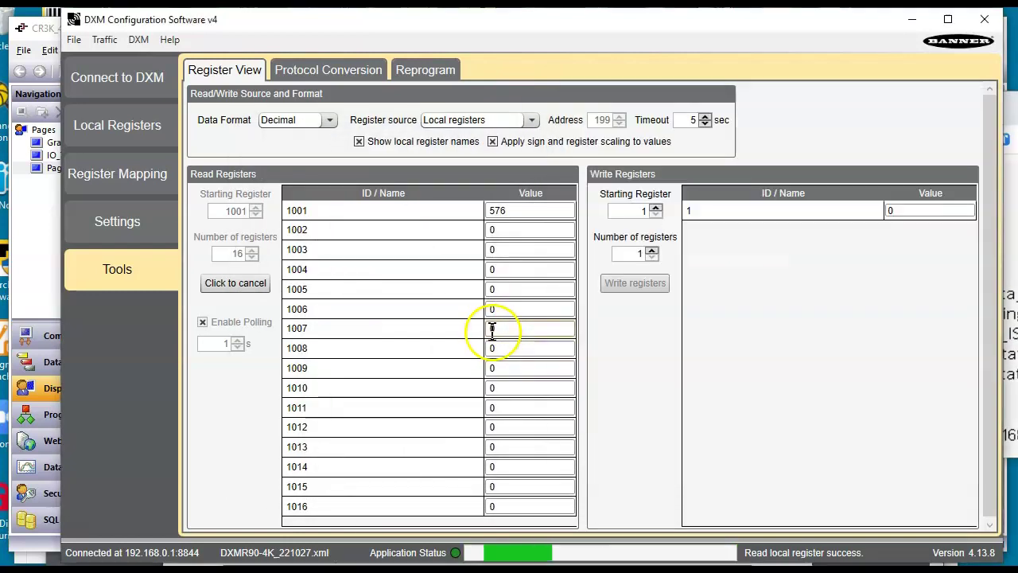
{"action": "left_click", "coordinate": [237, 286]}
{"action": "left_click", "coordinate": [235, 283]}
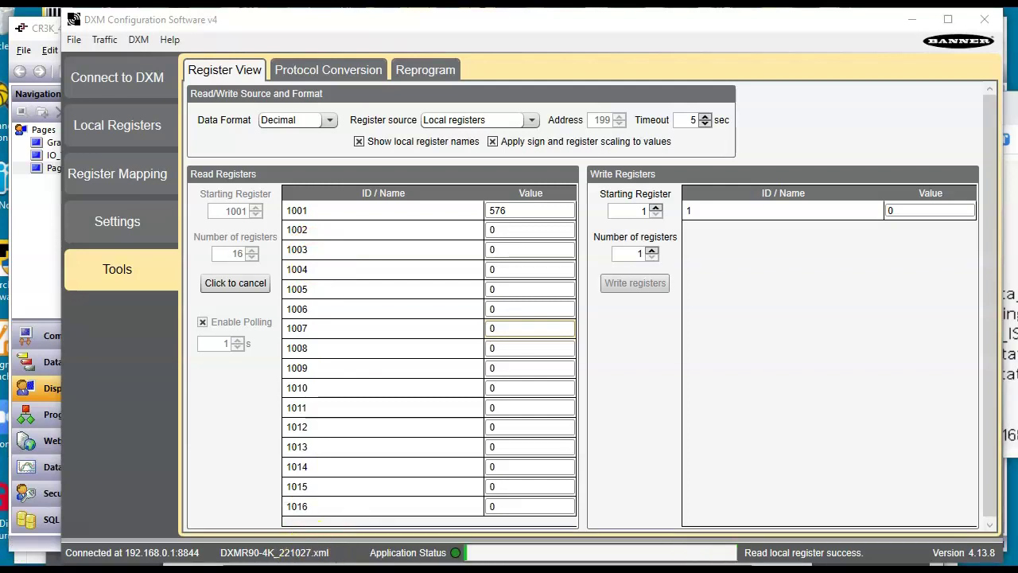
Switch to the DXMR90-4K IO-Link Master PDF in the browser and review its Process Data Input and Process Data Output register tables.
{"action": "mouse_move", "coordinate": [272, 550]}
{"action": "left_click", "coordinate": [525, 531]}
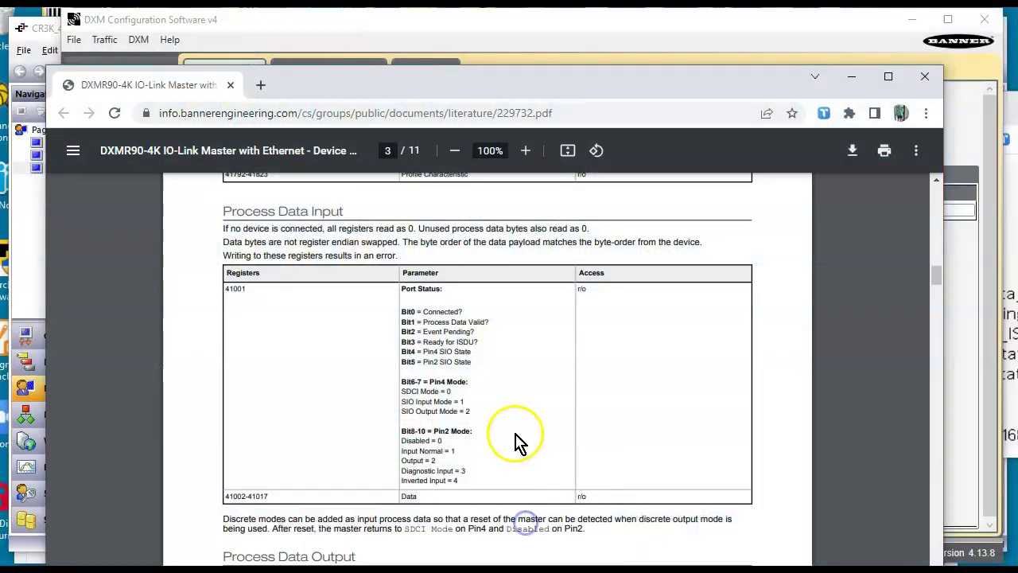
{"action": "scroll", "coordinate": [516, 414], "scroll_direction": "down", "scroll_amount": 3}
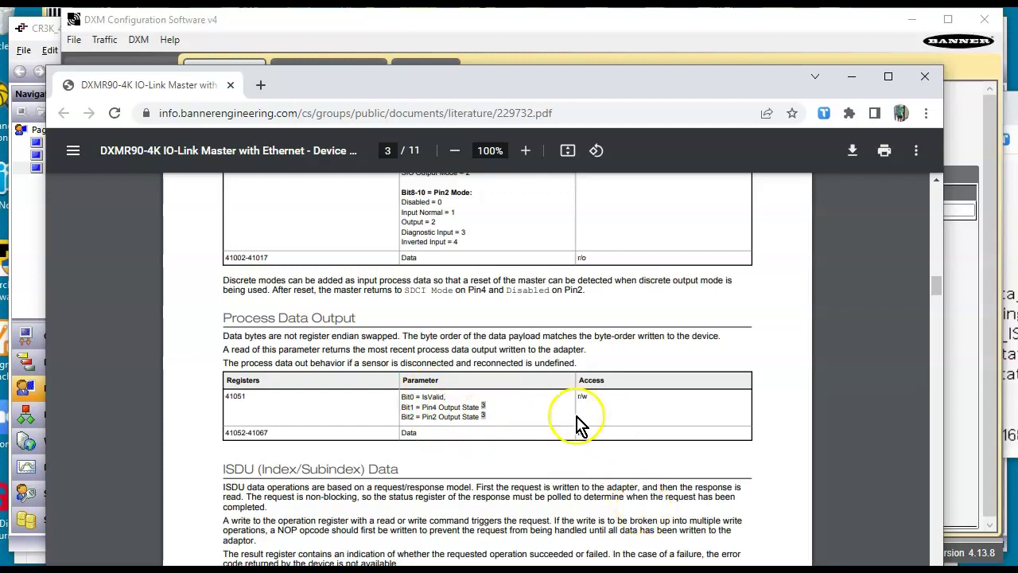
Switch back to DXM Configuration Software and review Port 1's IO-Link register mapping settings and its available Port Mode options.
{"action": "key", "text": "alt+Tab"}
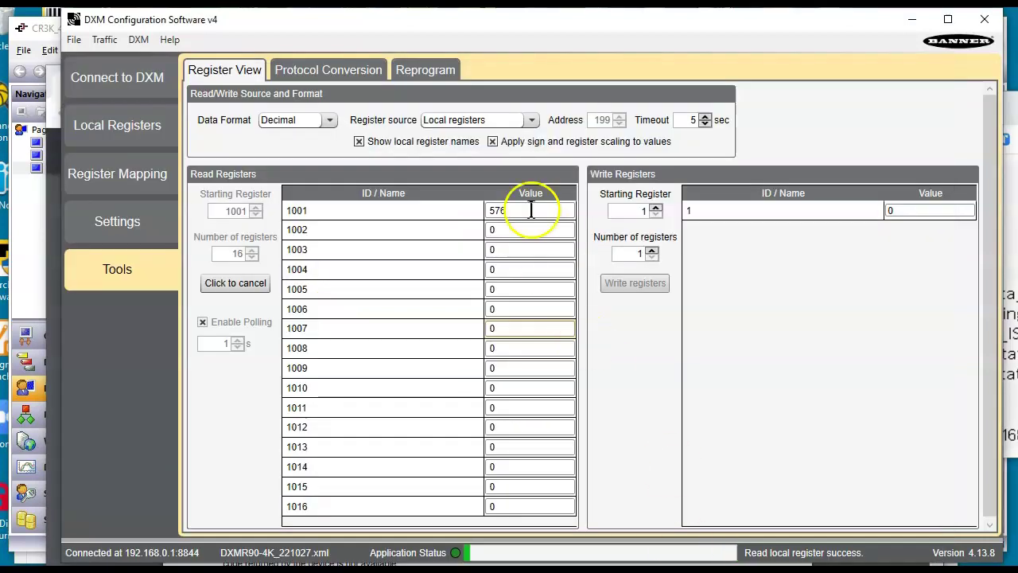
{"action": "left_click", "coordinate": [150, 184]}
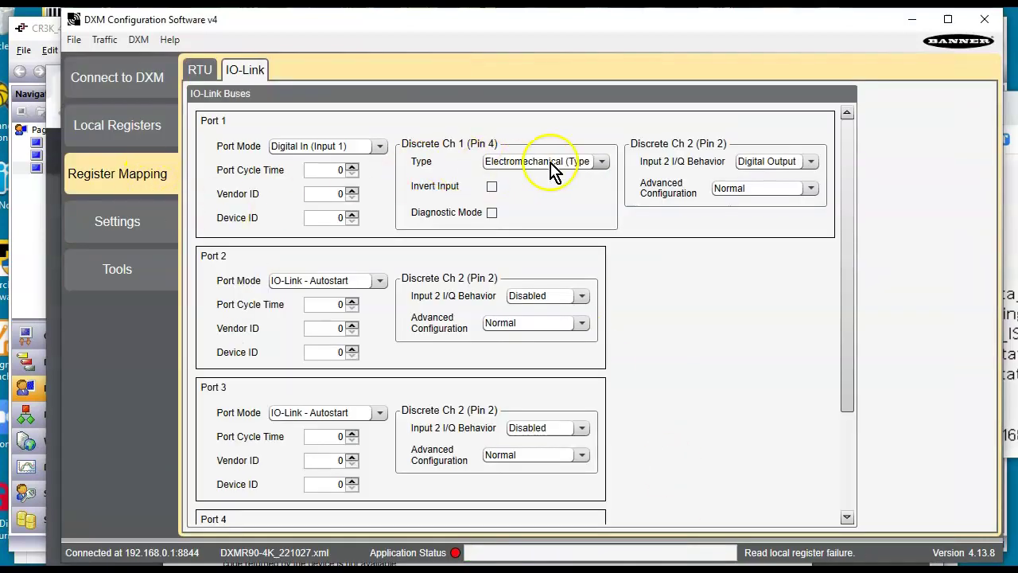
{"action": "left_click", "coordinate": [380, 149]}
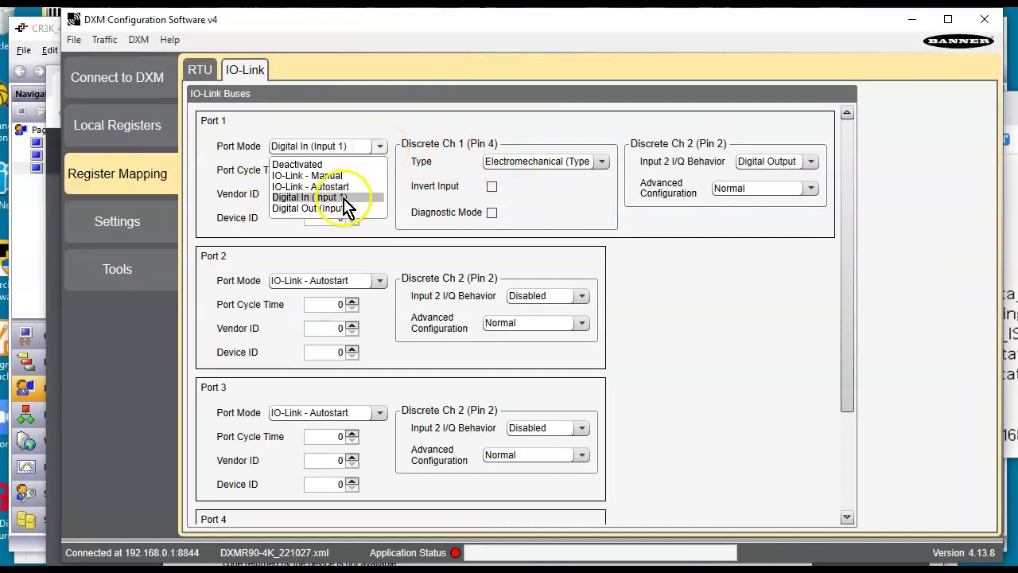
{"action": "left_click", "coordinate": [412, 121]}
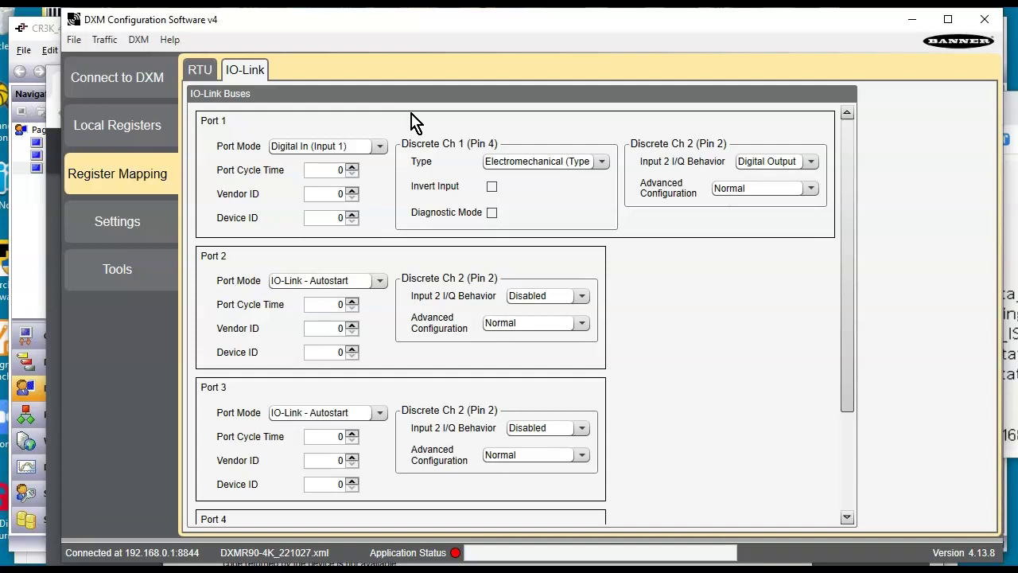
{"action": "left_click", "coordinate": [359, 152]}
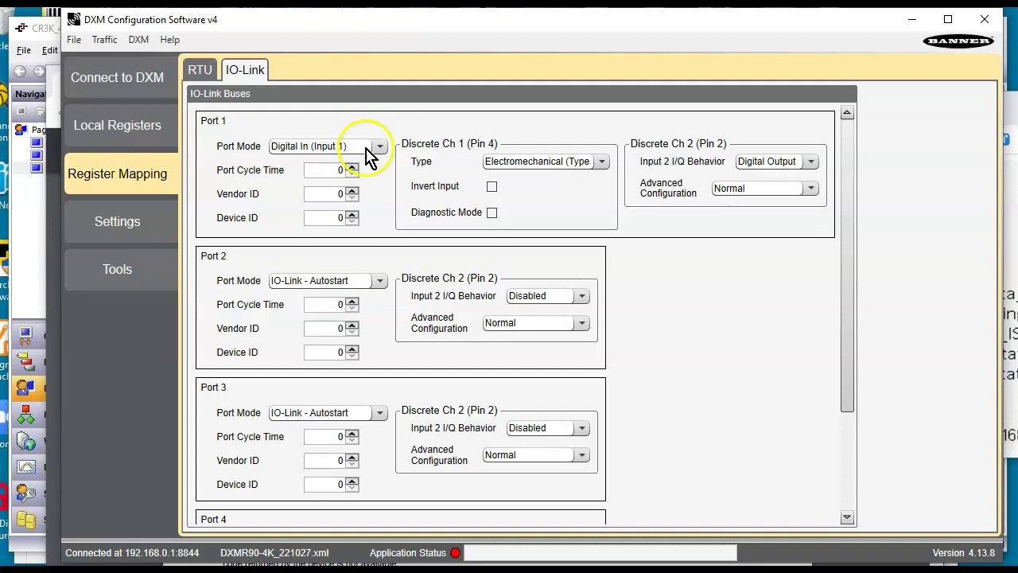